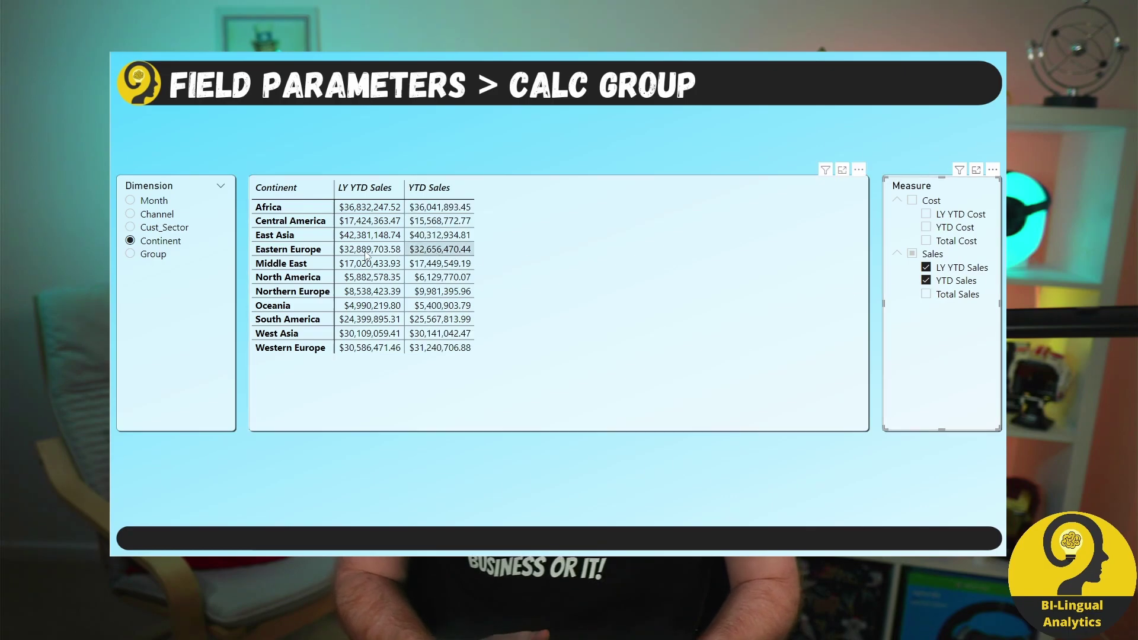
Step: Step the Dimension slicer through Month, Channel and Continent, ending on product Group
left_click(158, 202)
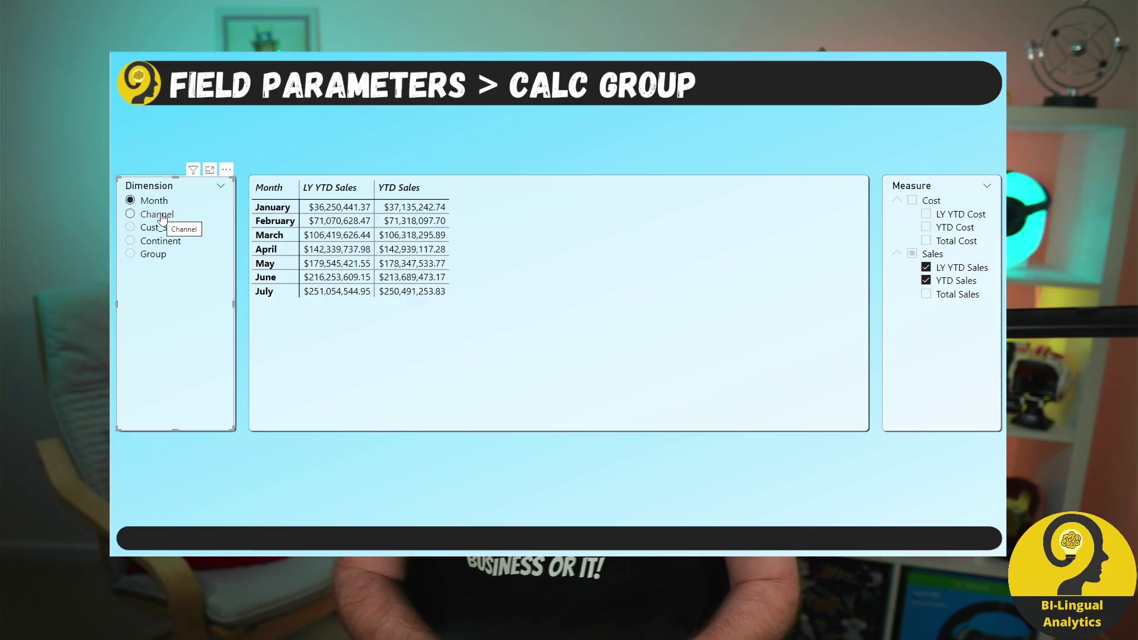
left_click(163, 217)
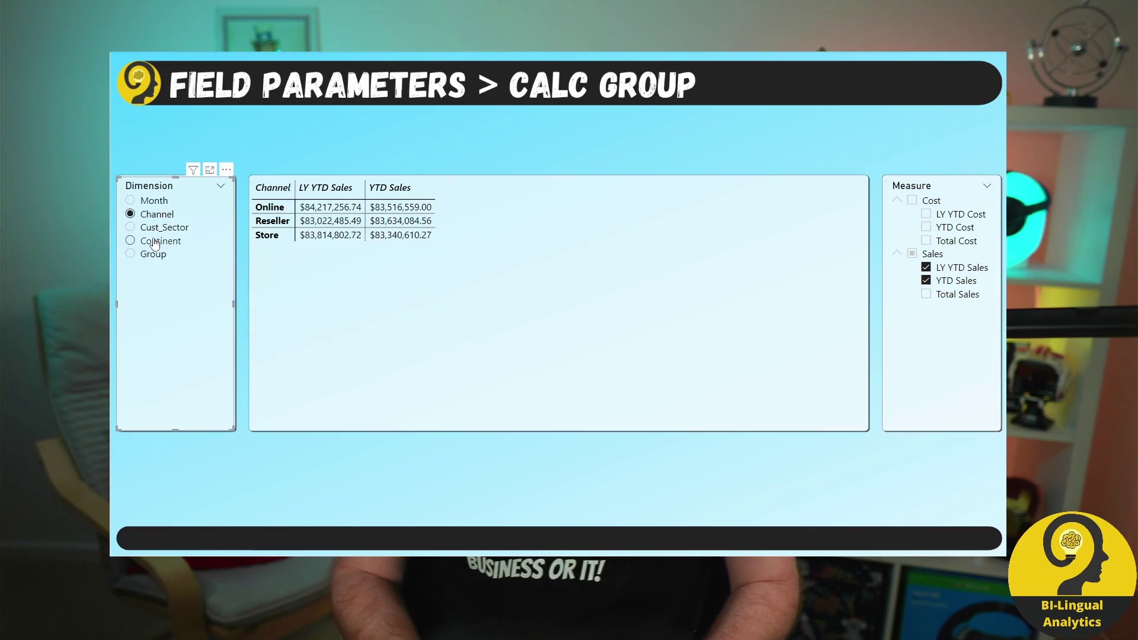
left_click(155, 243)
left_click(148, 255)
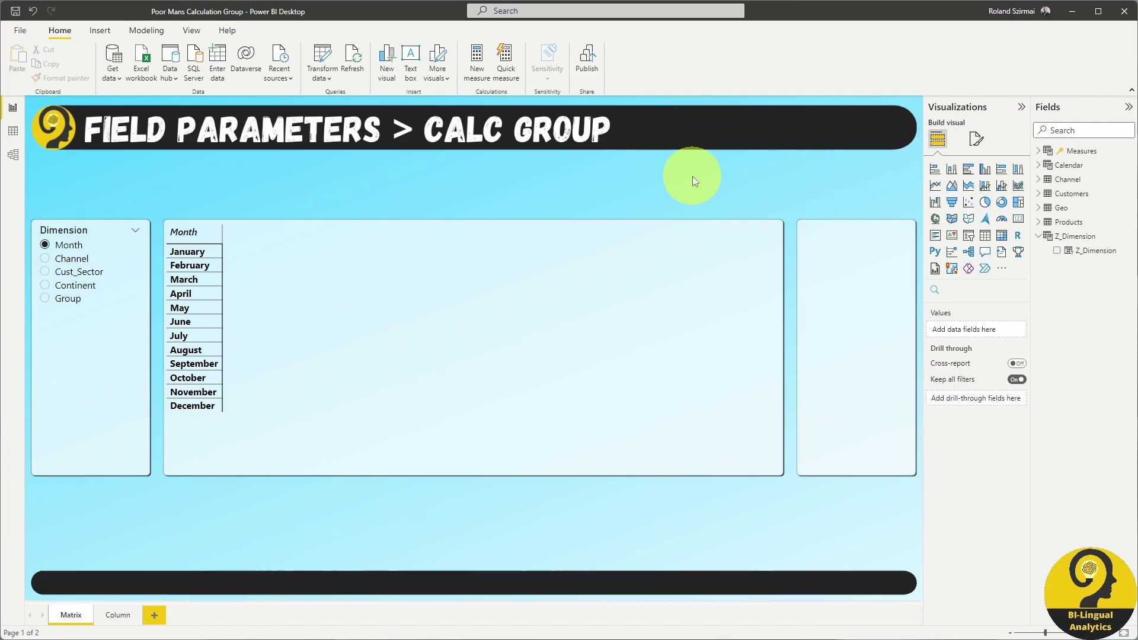
left_click(56, 258)
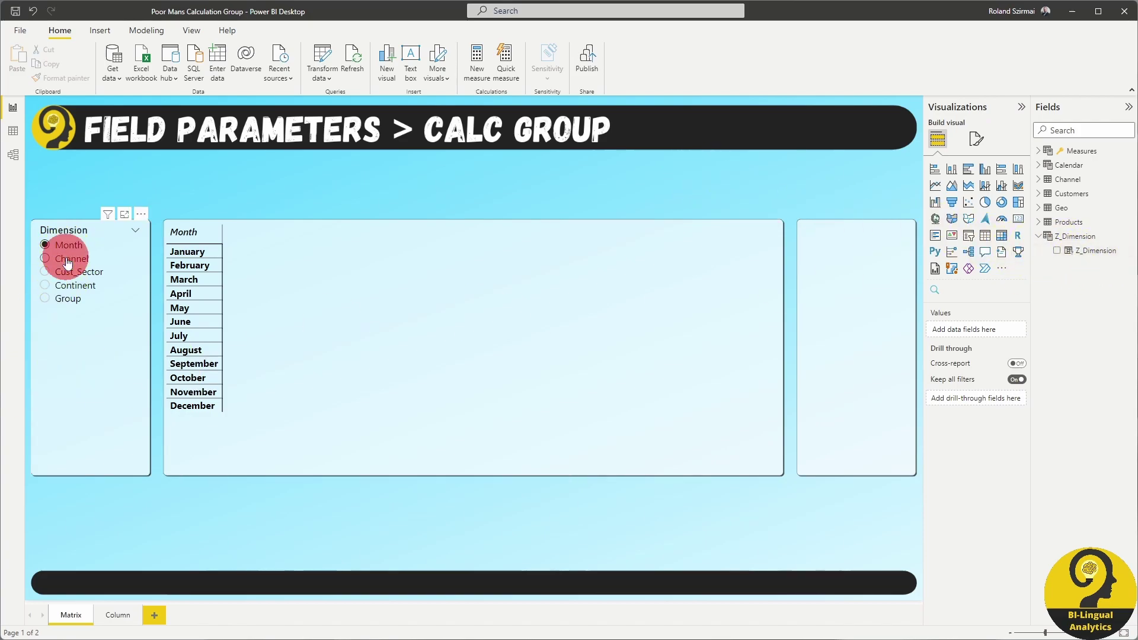
left_click(77, 273)
left_click(63, 280)
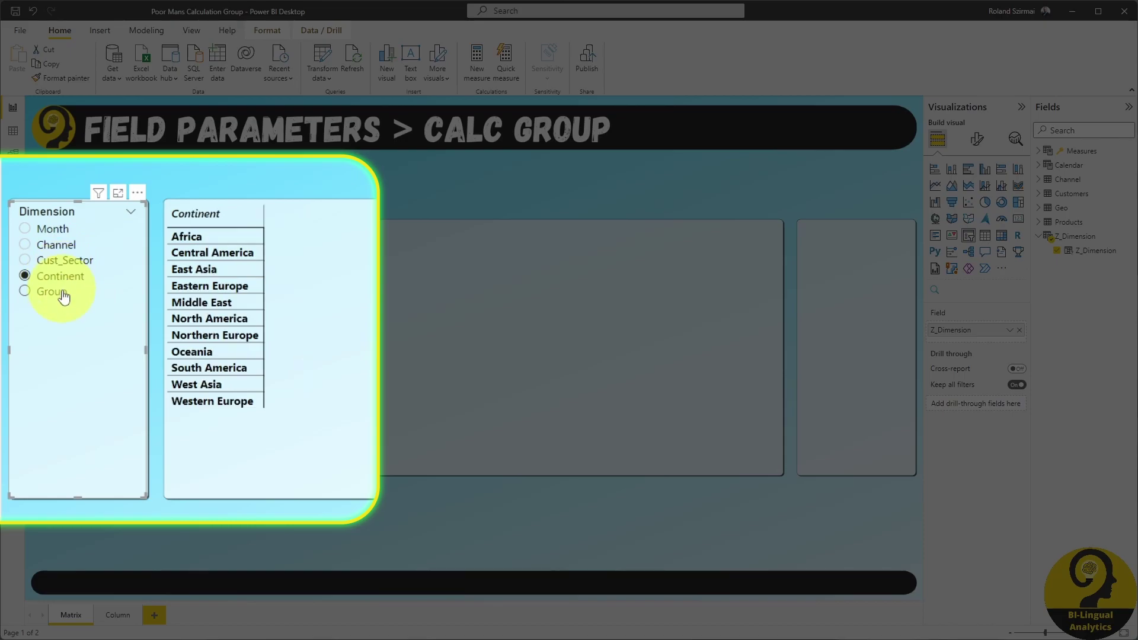
left_click(63, 296)
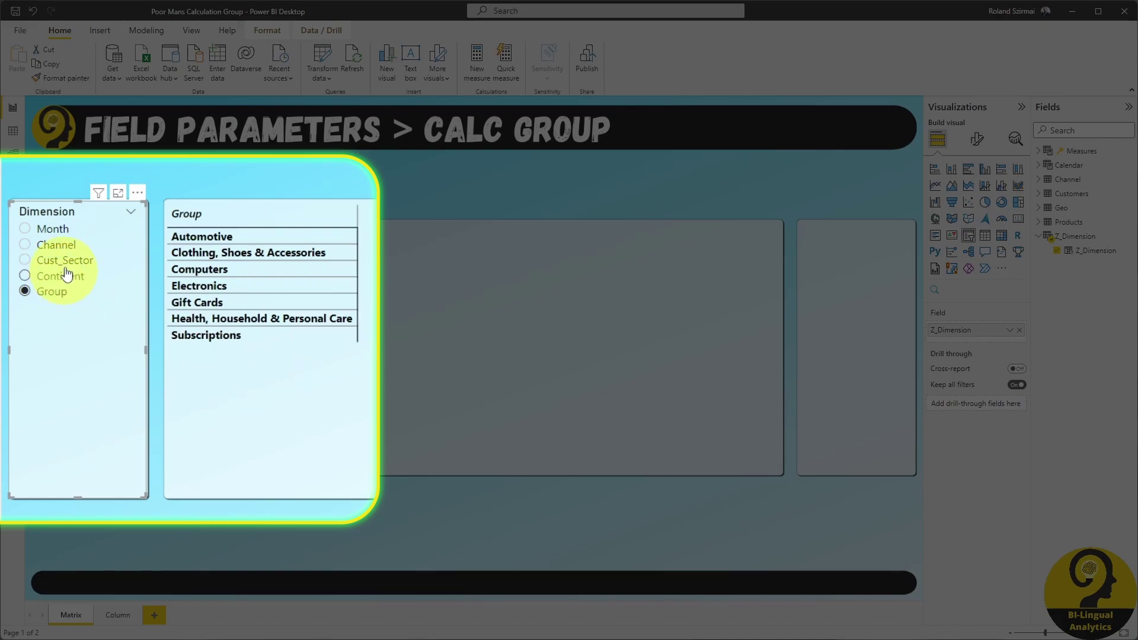
left_click(50, 229)
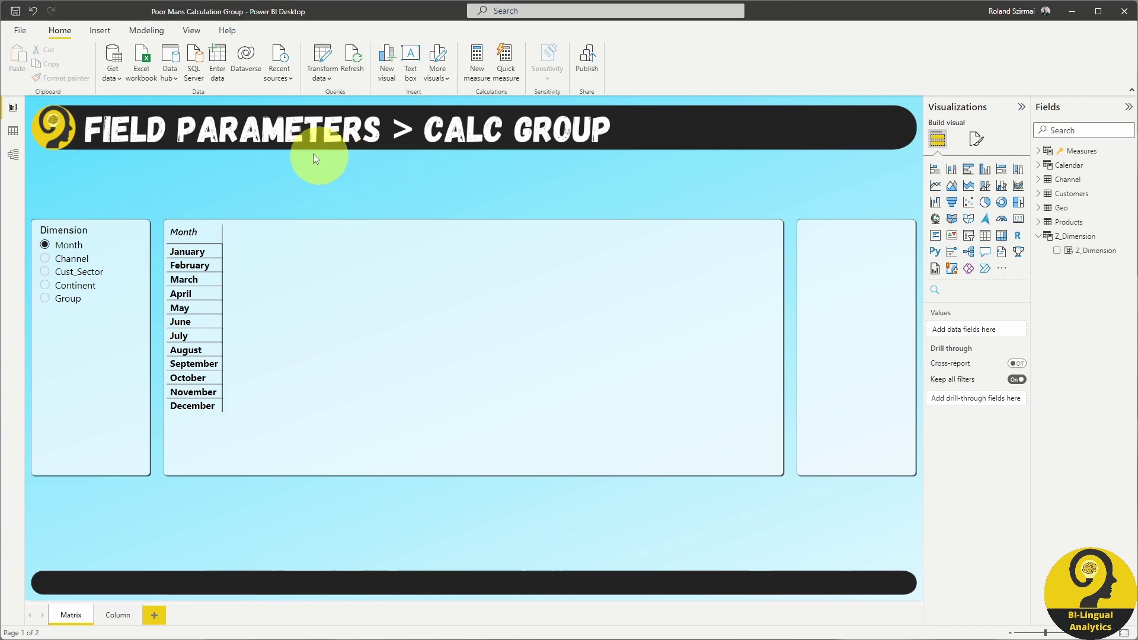
Step: Start a new Fields parameter and add LY YTD Sales, YTD Sales and Total Sales
left_click(142, 34)
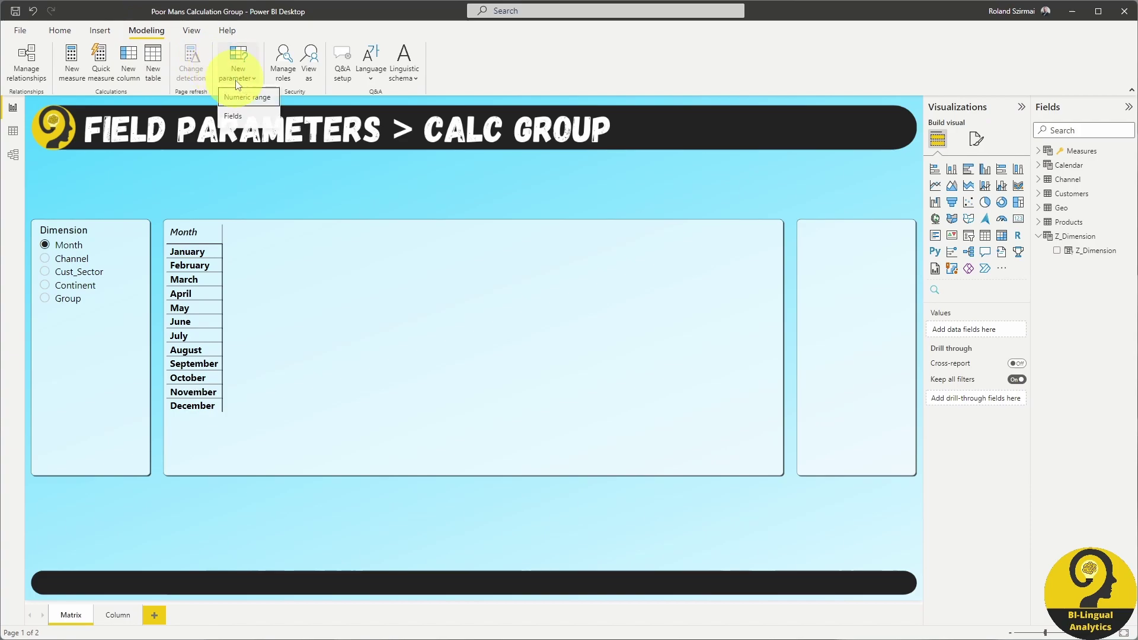
left_click(249, 116)
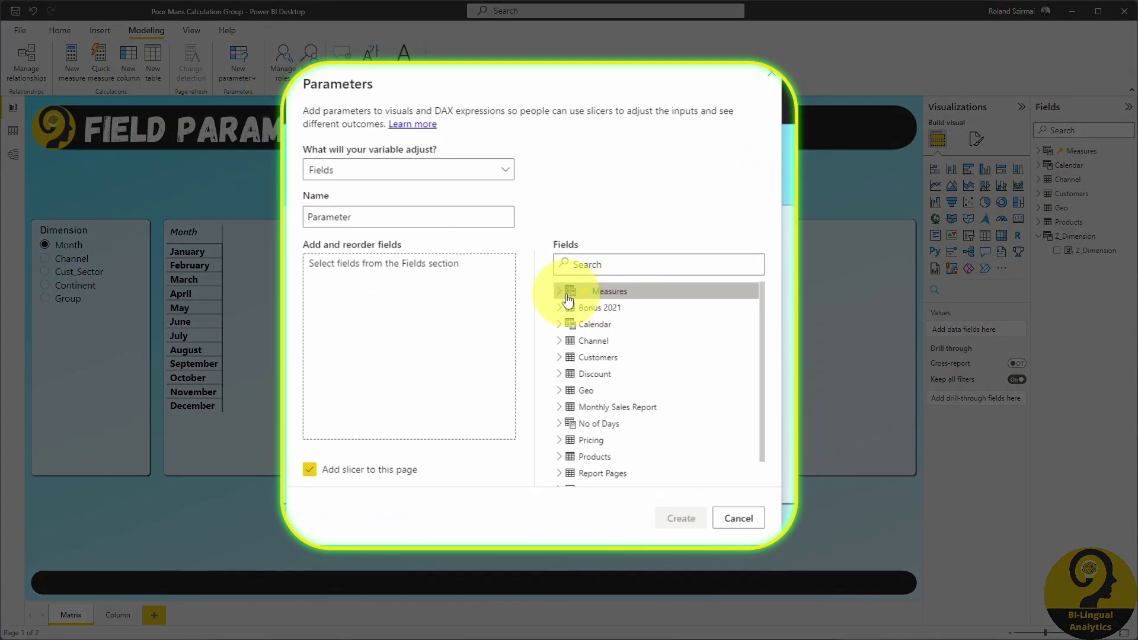
left_click(556, 293)
scroll(564, 356, "down", 1)
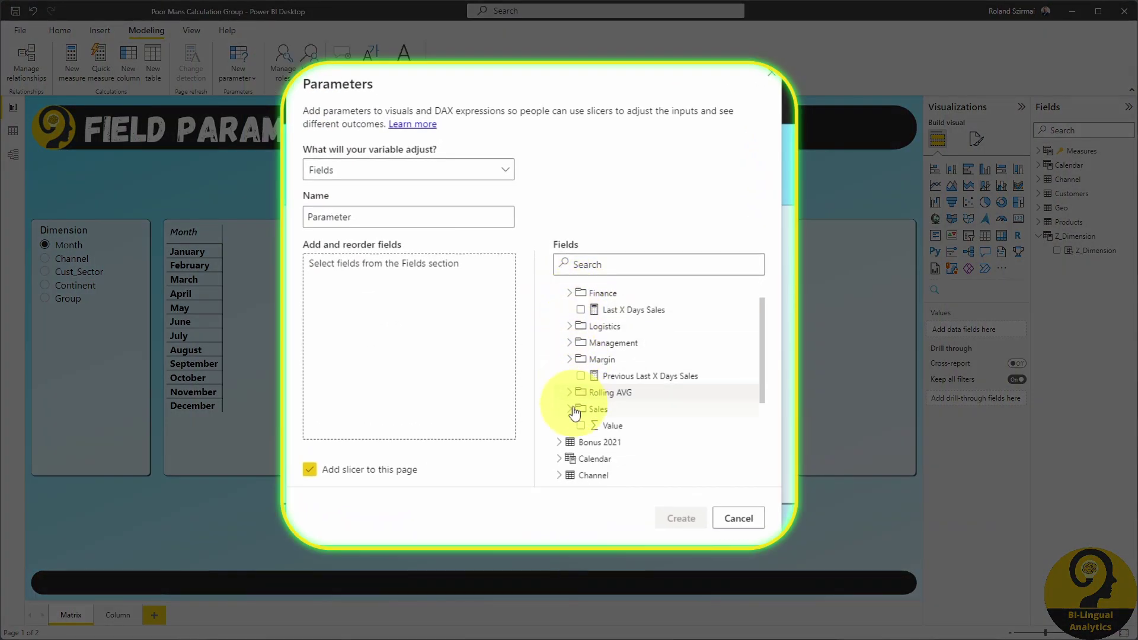
left_click(569, 411)
scroll(569, 415, "down", 1)
left_click(591, 382)
scroll(591, 382, "down", 1)
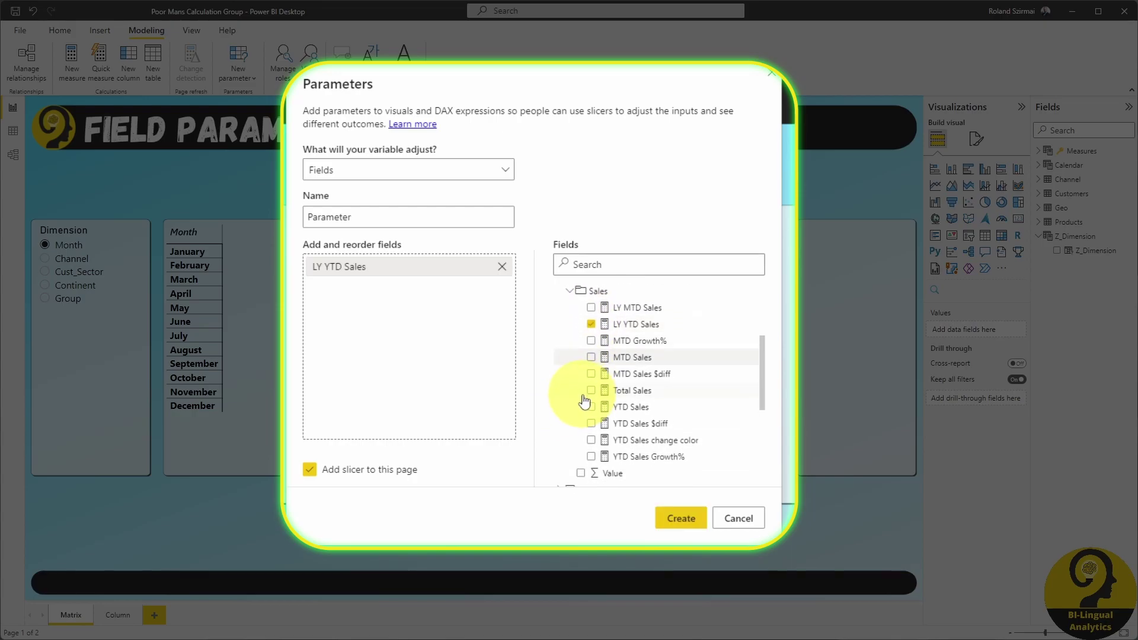
left_click(597, 402)
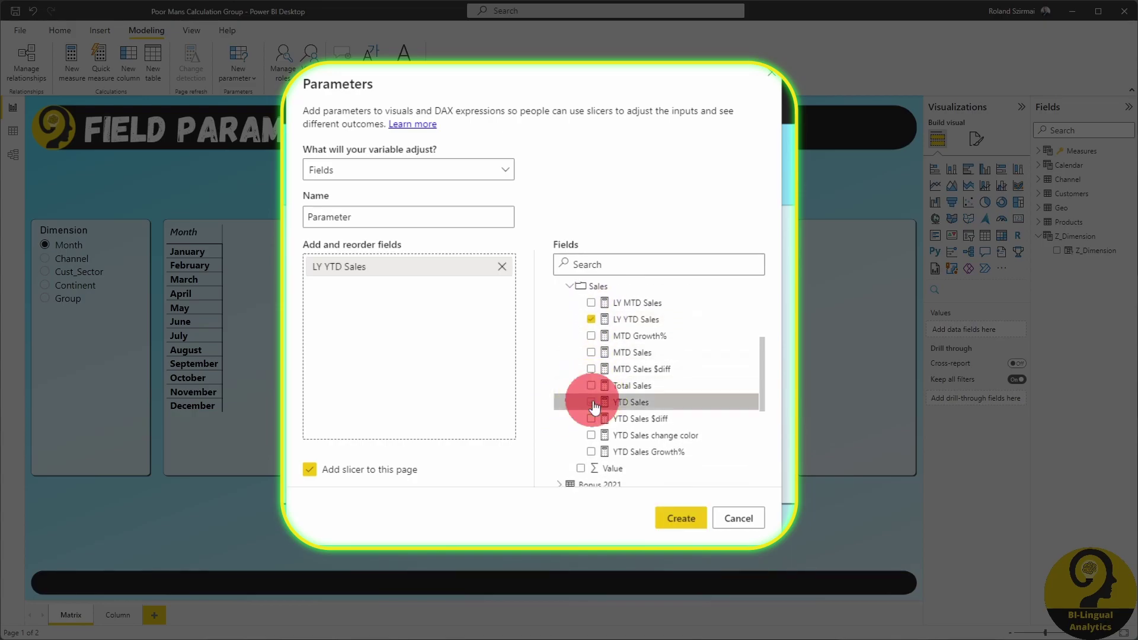
left_click(591, 385)
Step: Add LY YTD Cost, YTD Cost and Total Cost, name it Z_Measure, and create it
scroll(590, 383, "up", 3)
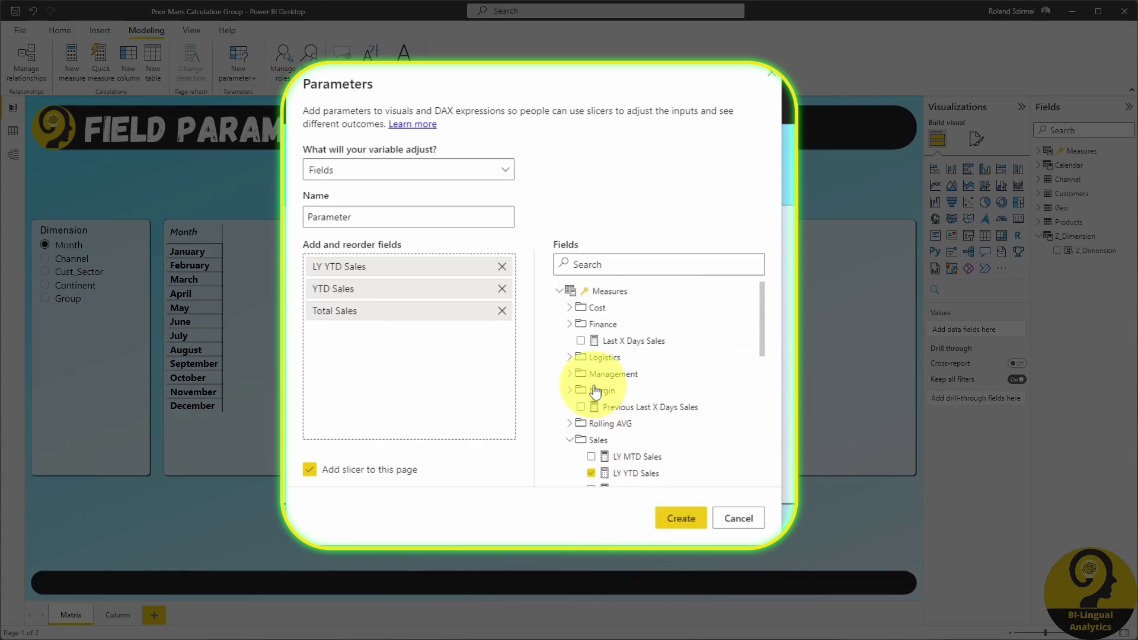
left_click(569, 307)
left_click(591, 324)
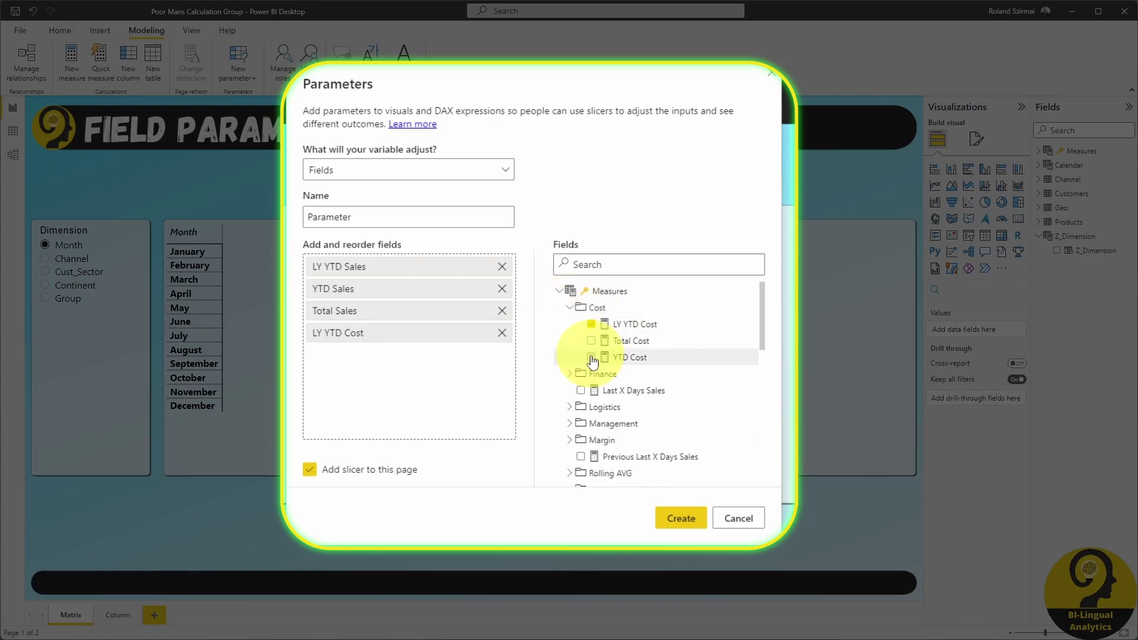
left_click(591, 357)
left_click(591, 341)
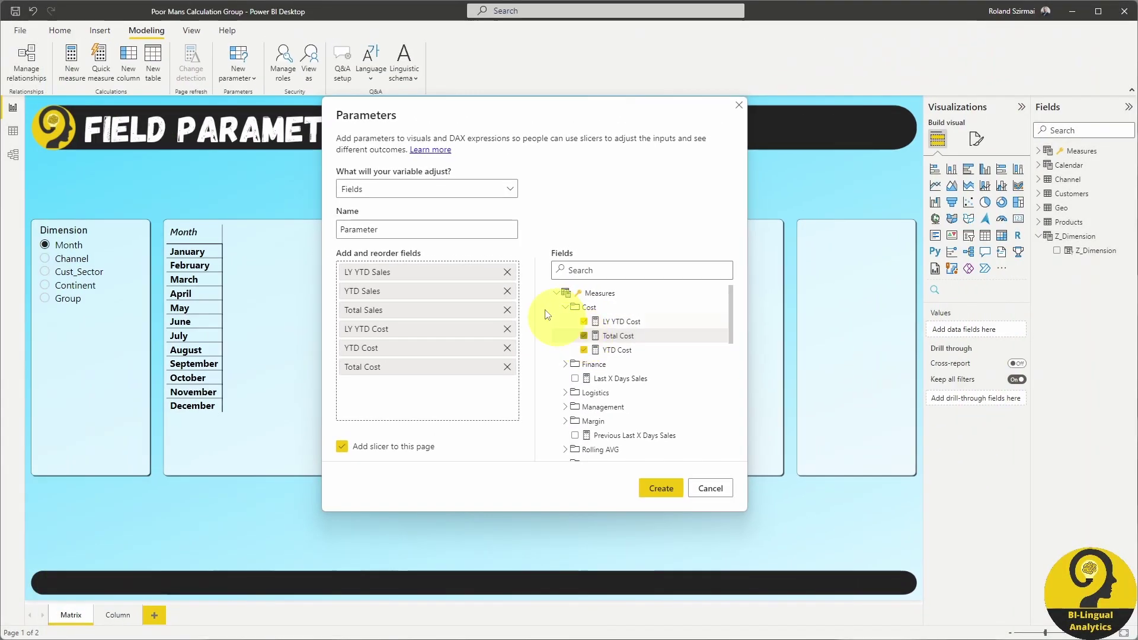
left_click(446, 233)
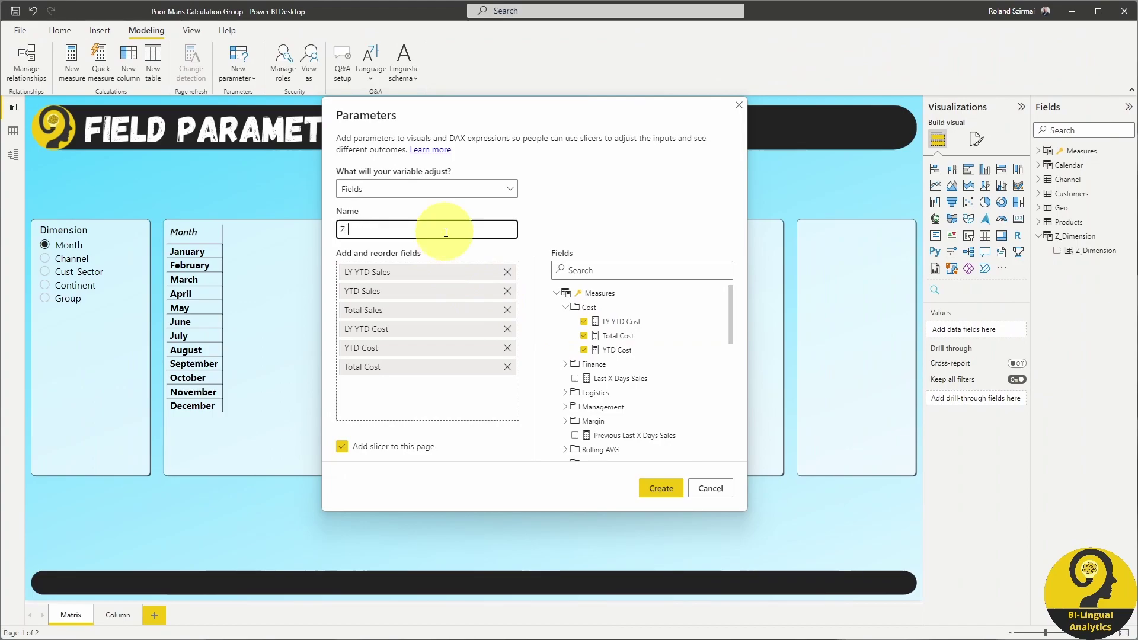
left_click(660, 491)
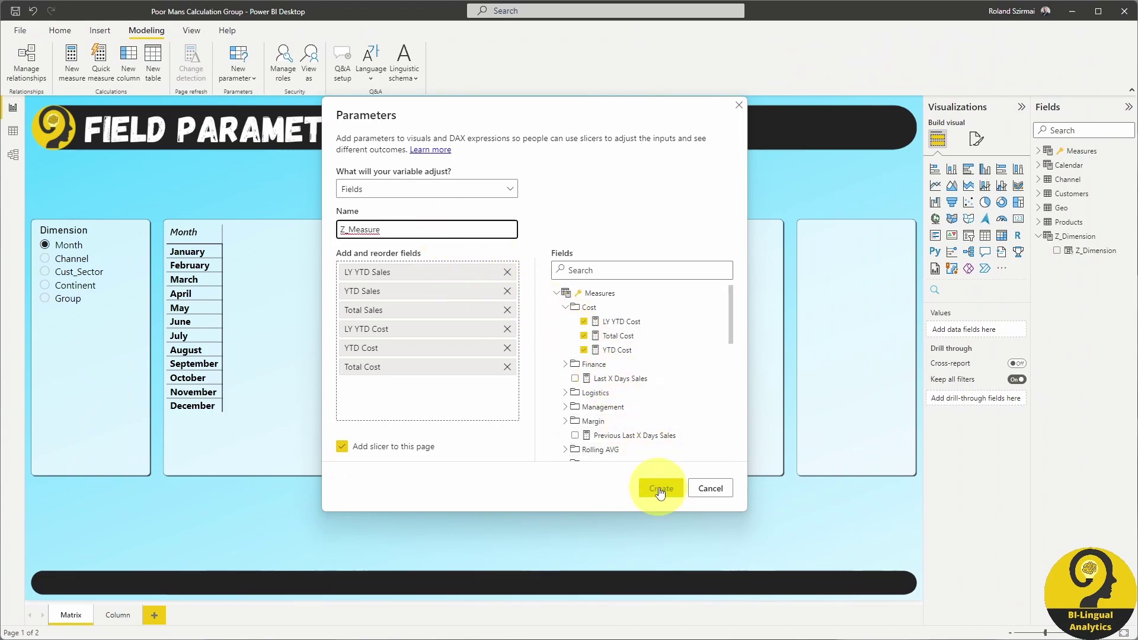
Step: Move the Z_Measure slicer off the matrix into the right-hand panel and reselect it
left_click(820, 438)
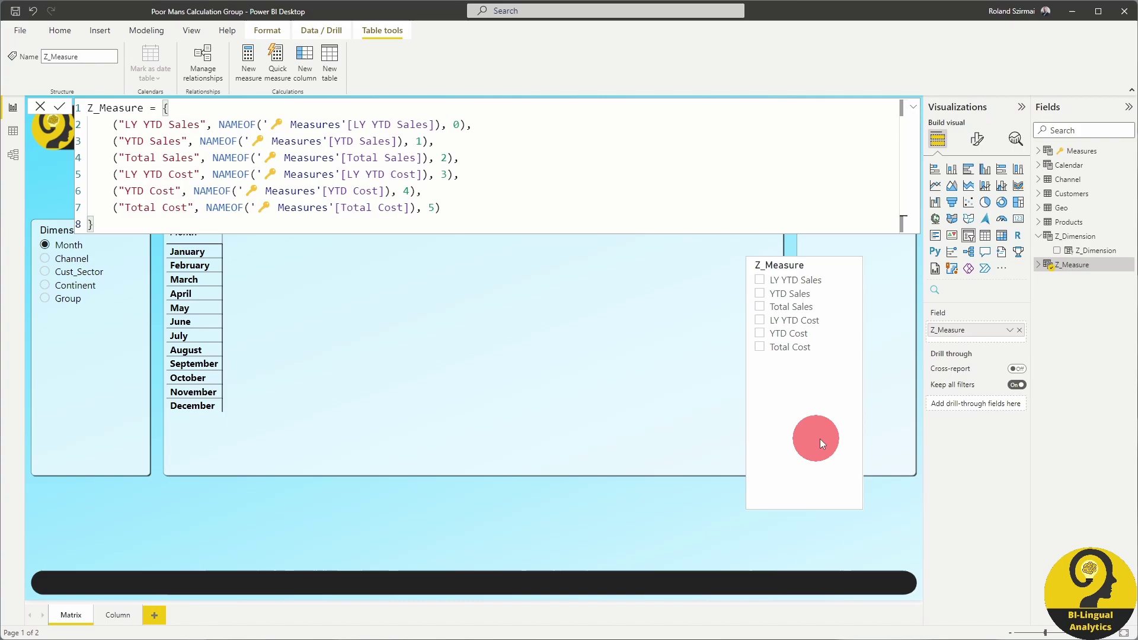
left_click_drag(820, 439, 867, 368)
scroll(730, 177, "down", 2)
left_click(881, 398)
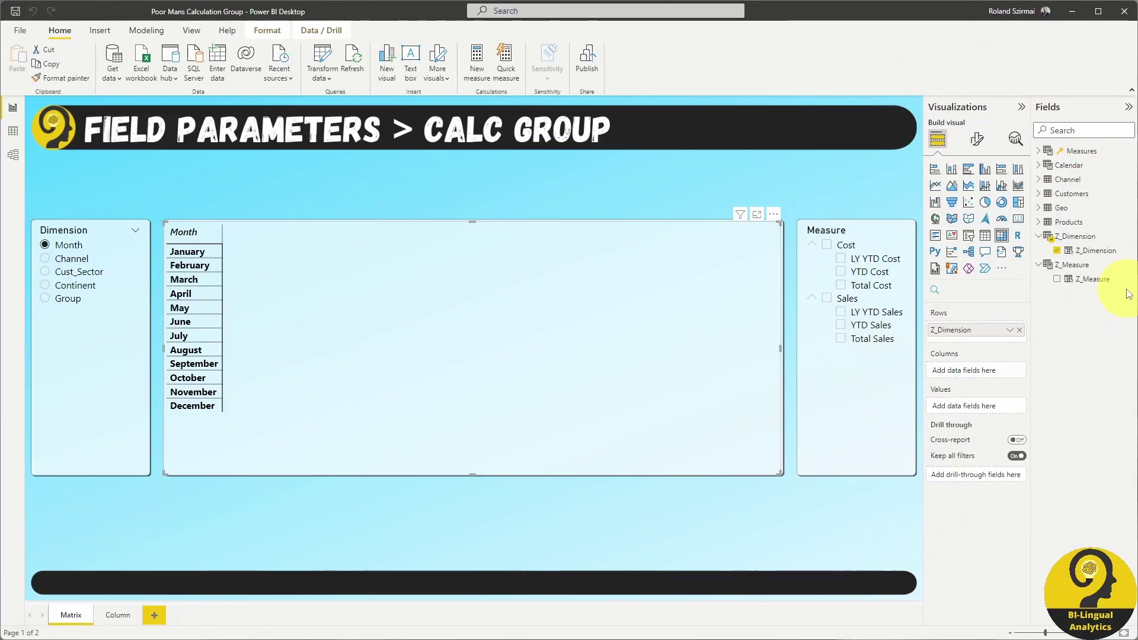
Step: Use Z_Measure as the matrix values and try Channel, Cust_Sector, Continent and Group dimensions
left_click_drag(1104, 280, 990, 408)
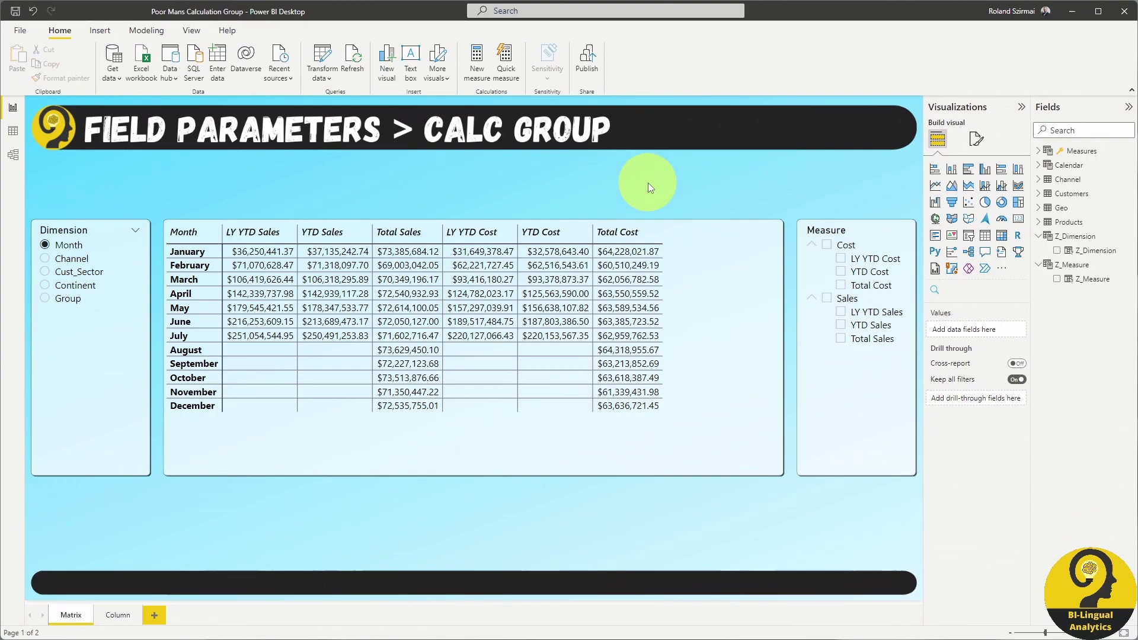
left_click(844, 314)
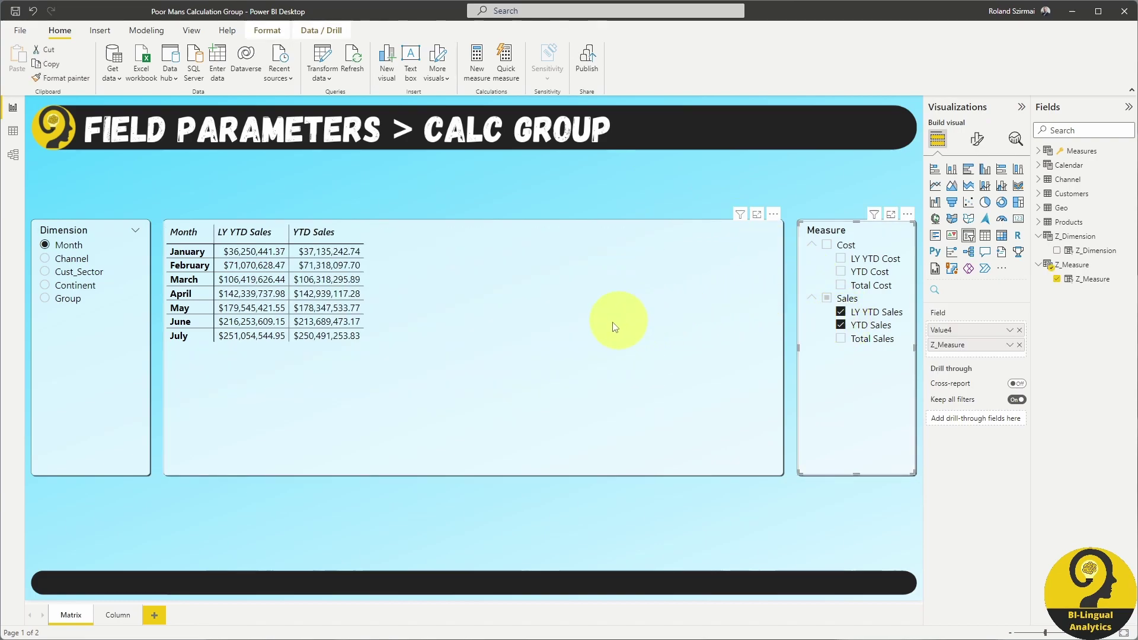
left_click(67, 260)
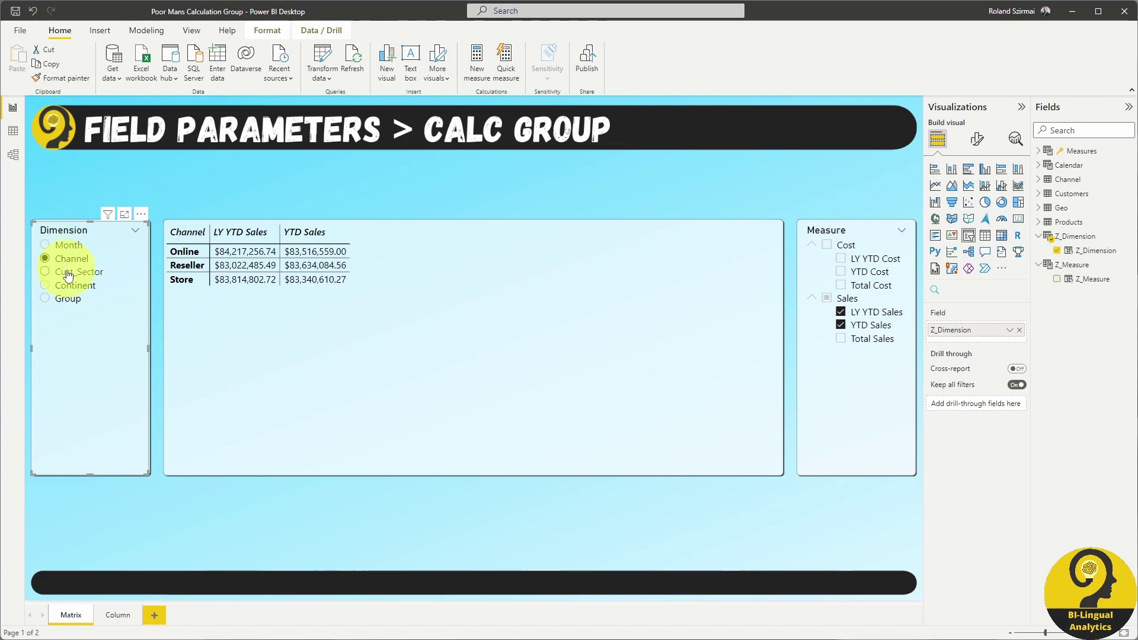
left_click(69, 273)
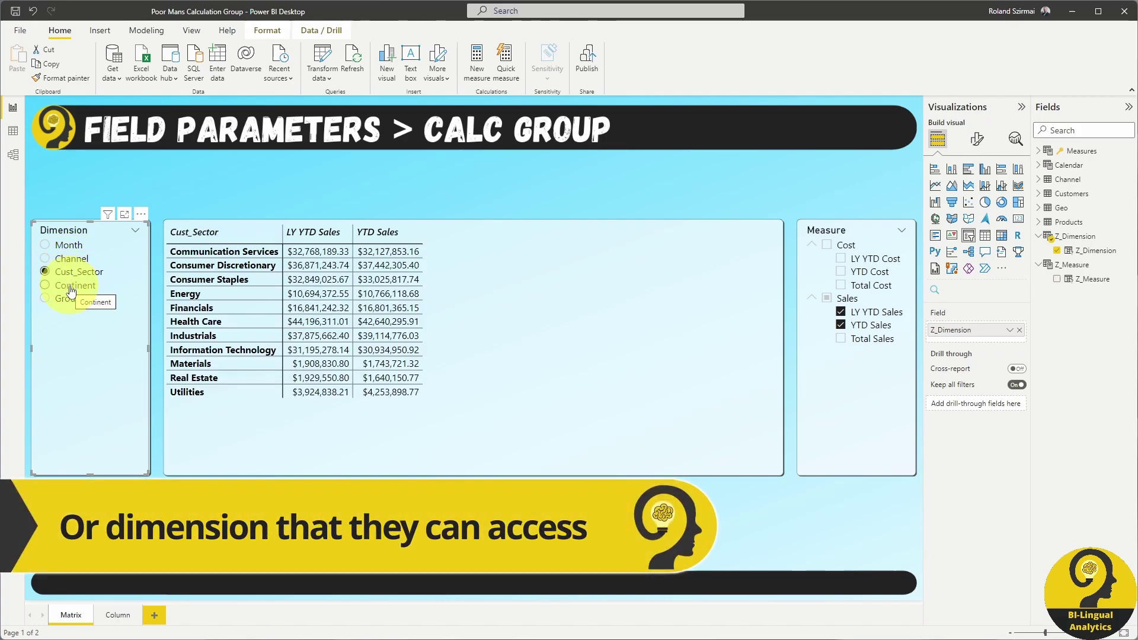
left_click(72, 287)
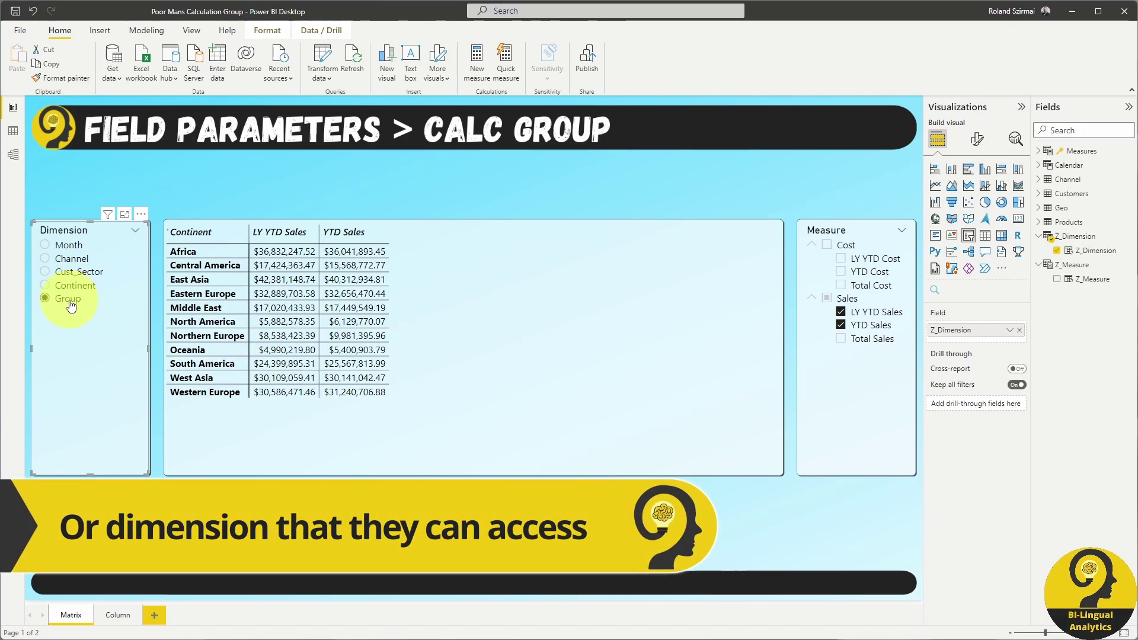
left_click(60, 246)
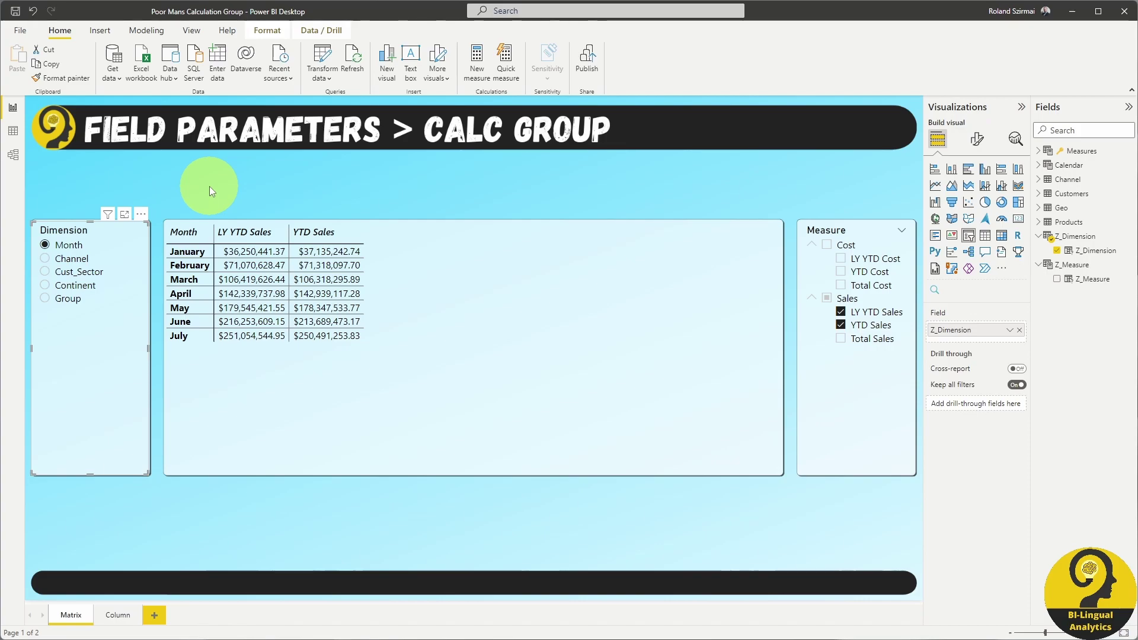
left_click(92, 273)
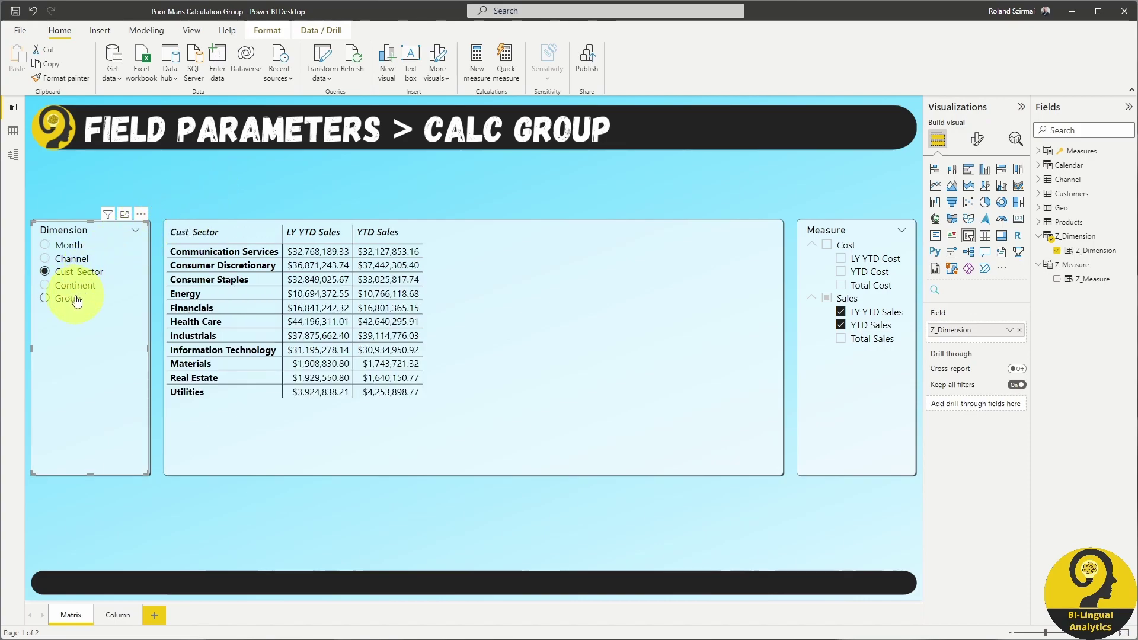
left_click(76, 300)
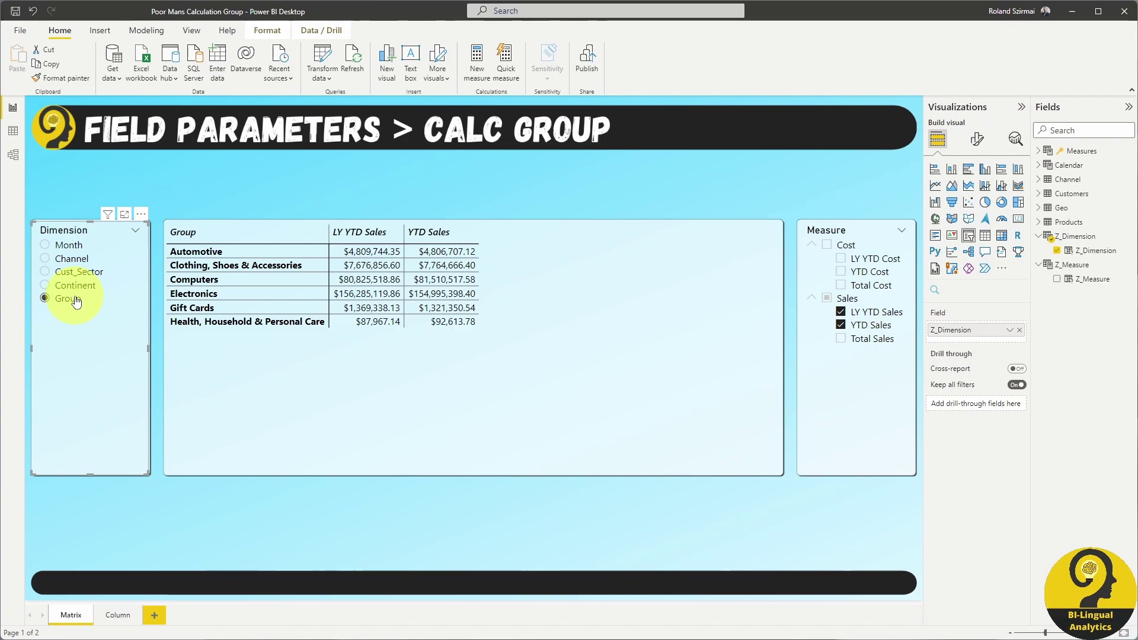
Step: Show only LY YTD Cost and YTD Cost, ending the breakdown on Cust_Sector
left_click(887, 231)
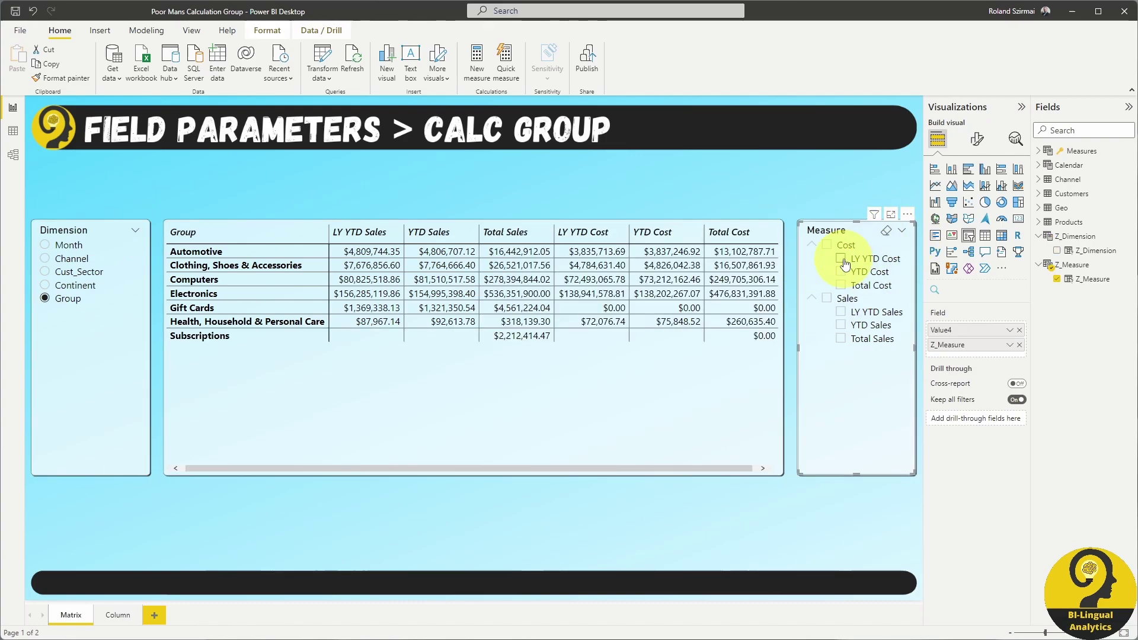
left_click(841, 258)
left_click(841, 272)
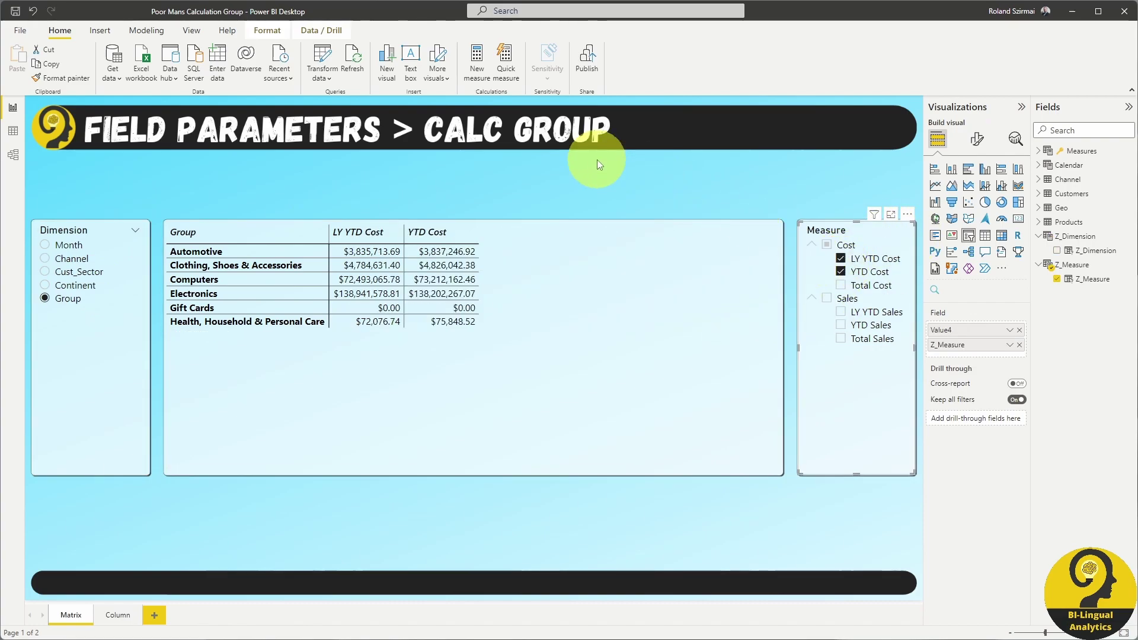
left_click(69, 246)
left_click(74, 261)
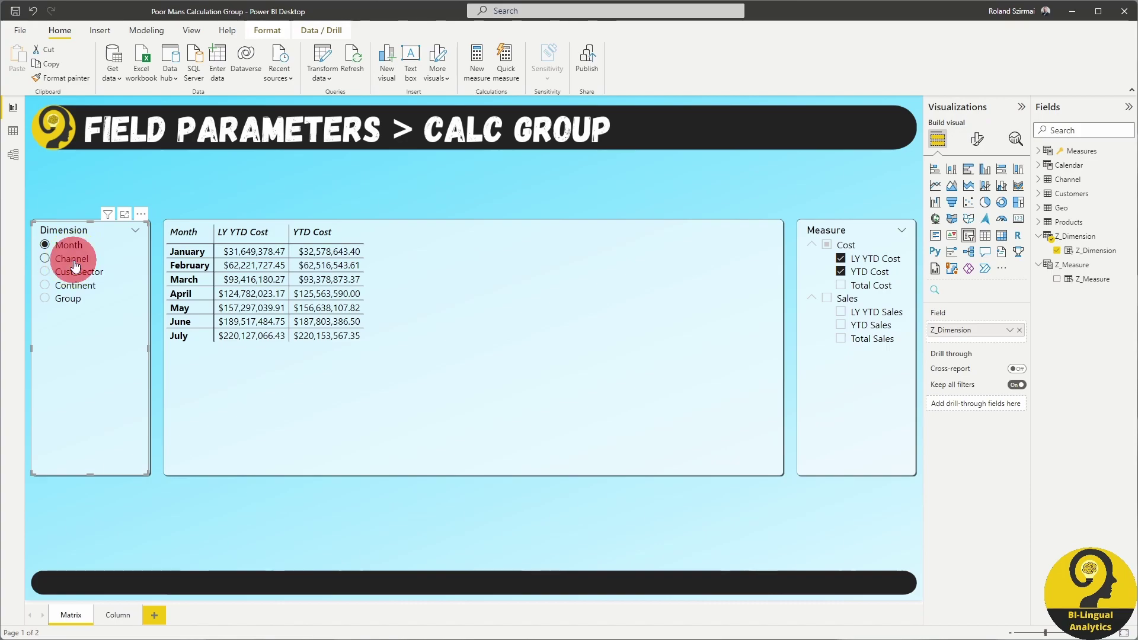
left_click(77, 271)
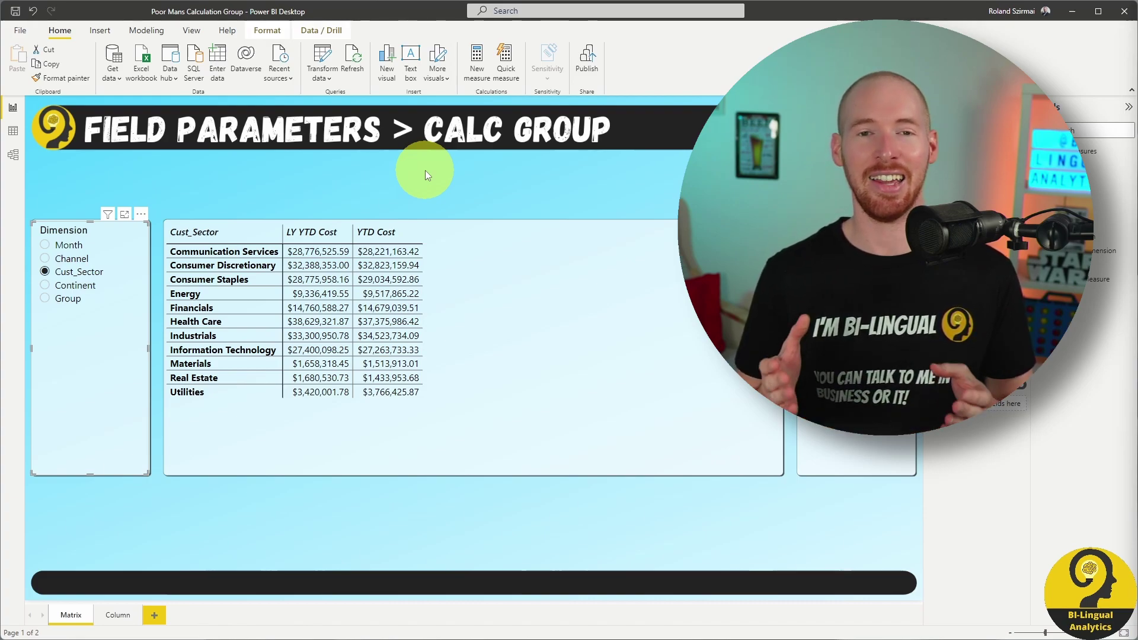
left_click(425, 170)
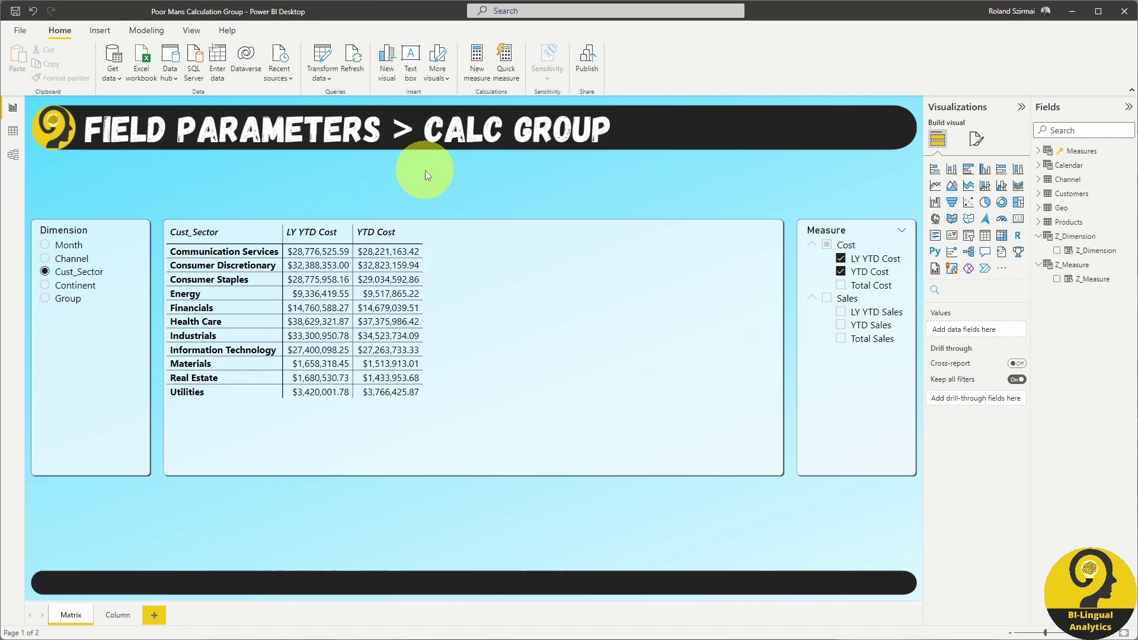
Step: Show YTD Sales and YTD Cost in the matrix, broken down by Continent
left_click(842, 260)
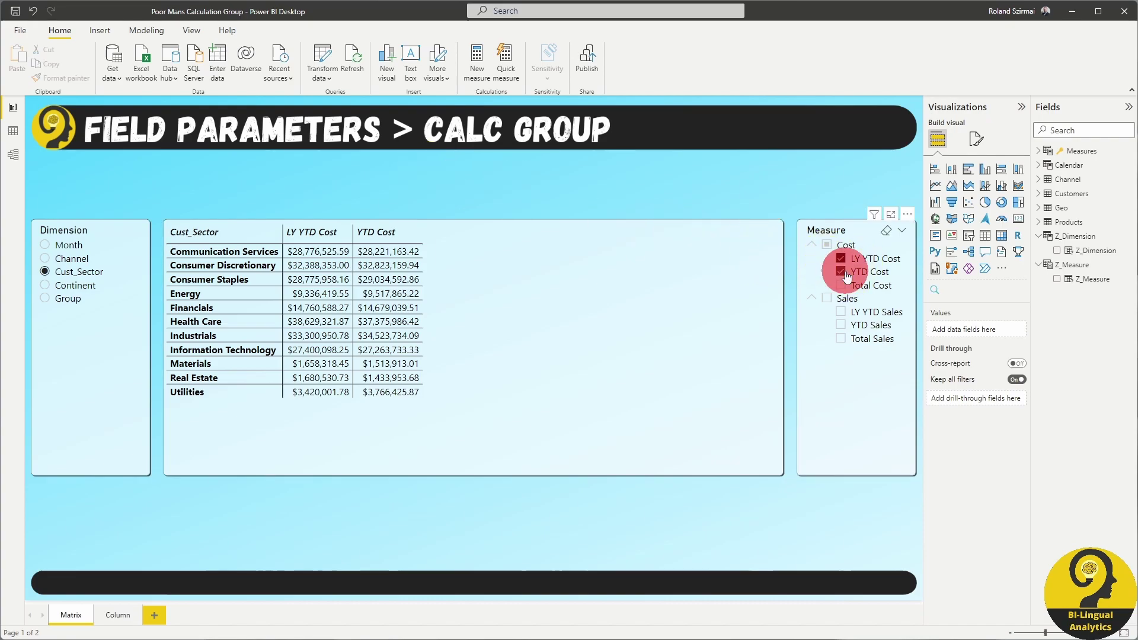
left_click(841, 325)
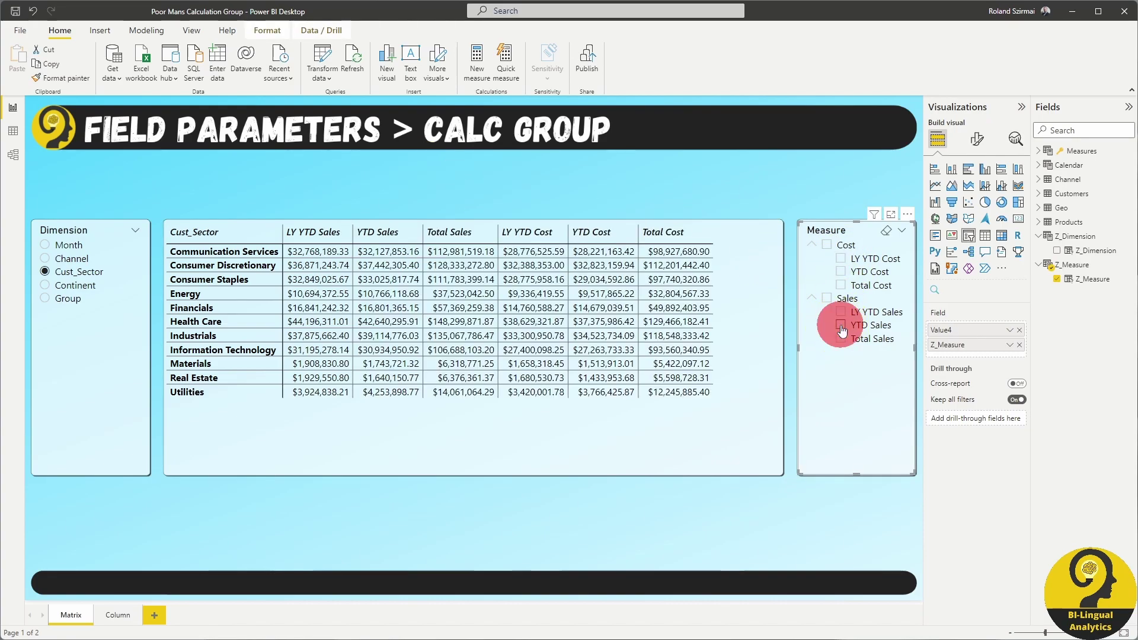
left_click(841, 272, "ctrl")
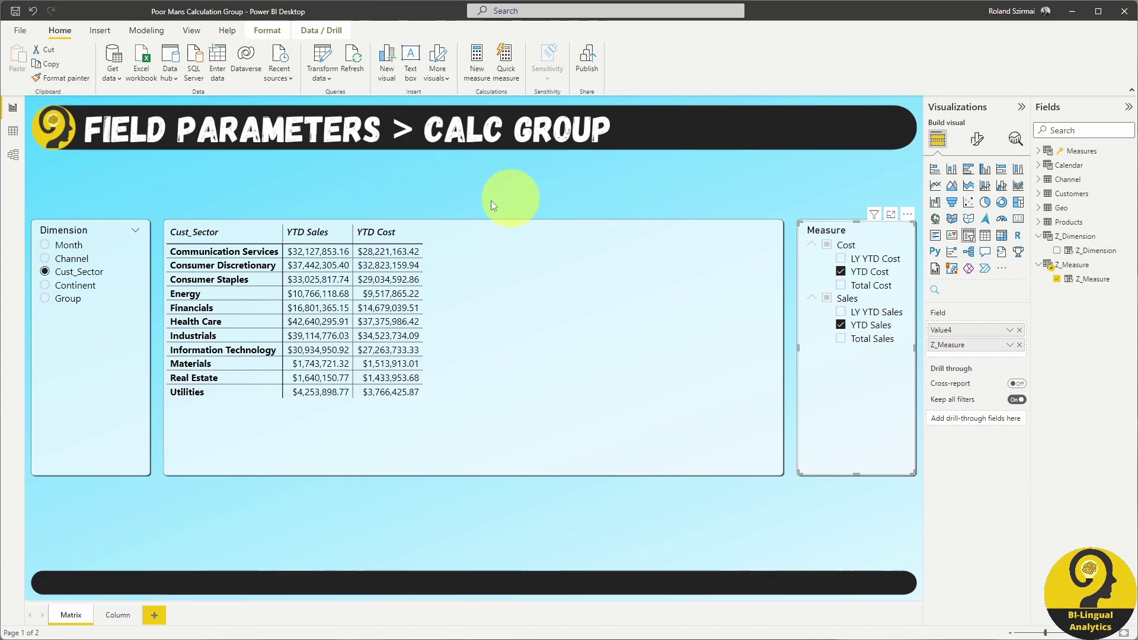
left_click(74, 285)
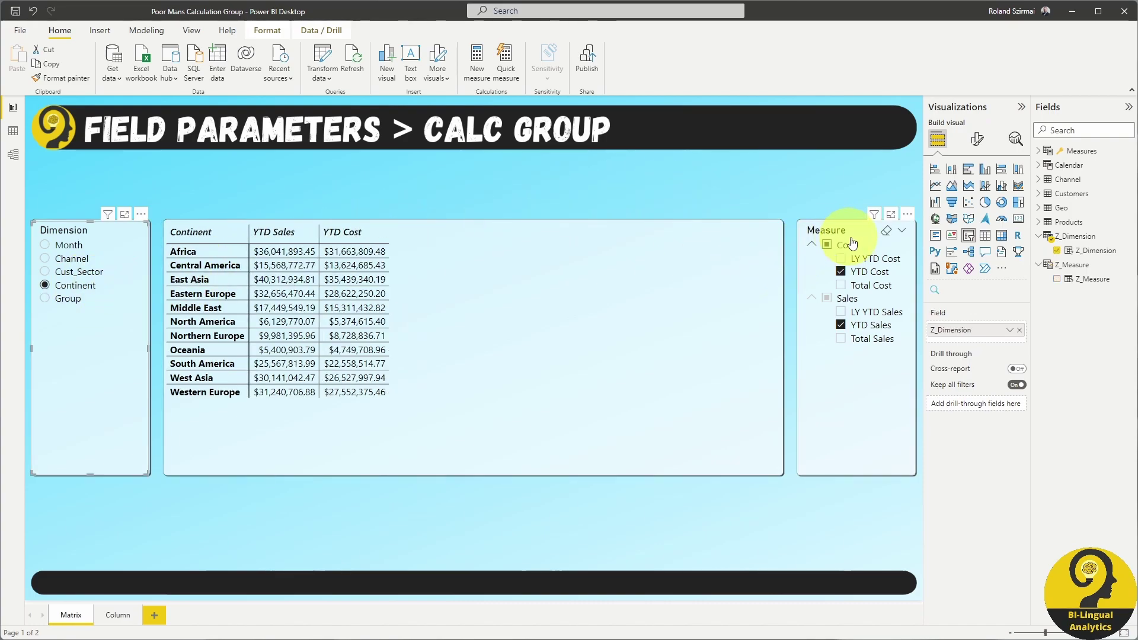
Step: Keep only Total Sales and sort continents by it, highest first
left_click(885, 235)
left_click(841, 338)
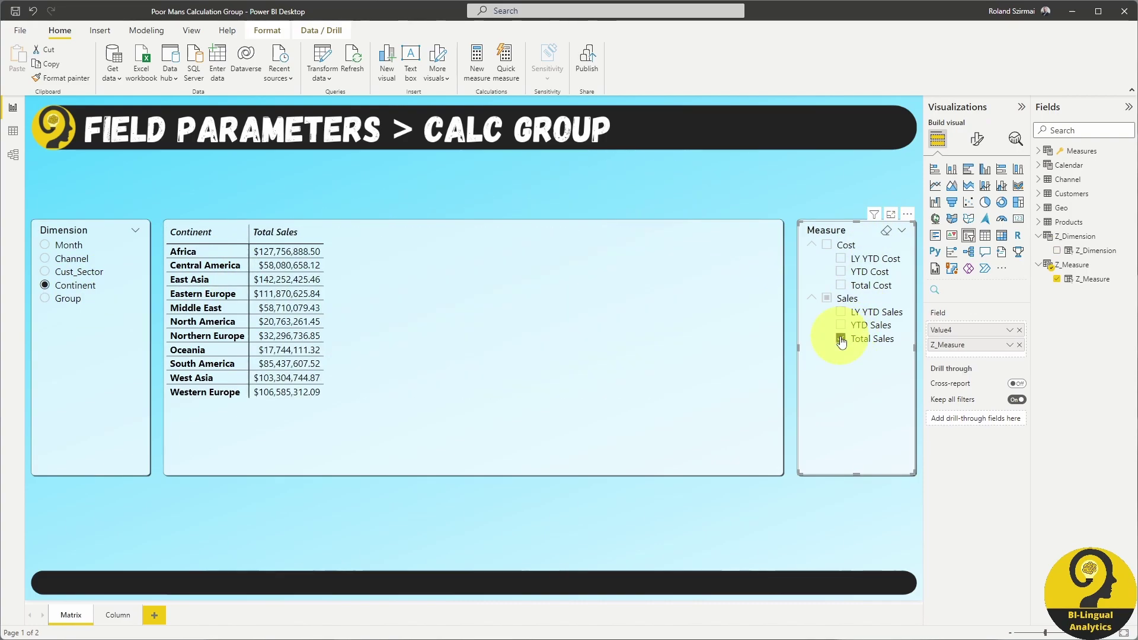
left_click(307, 234)
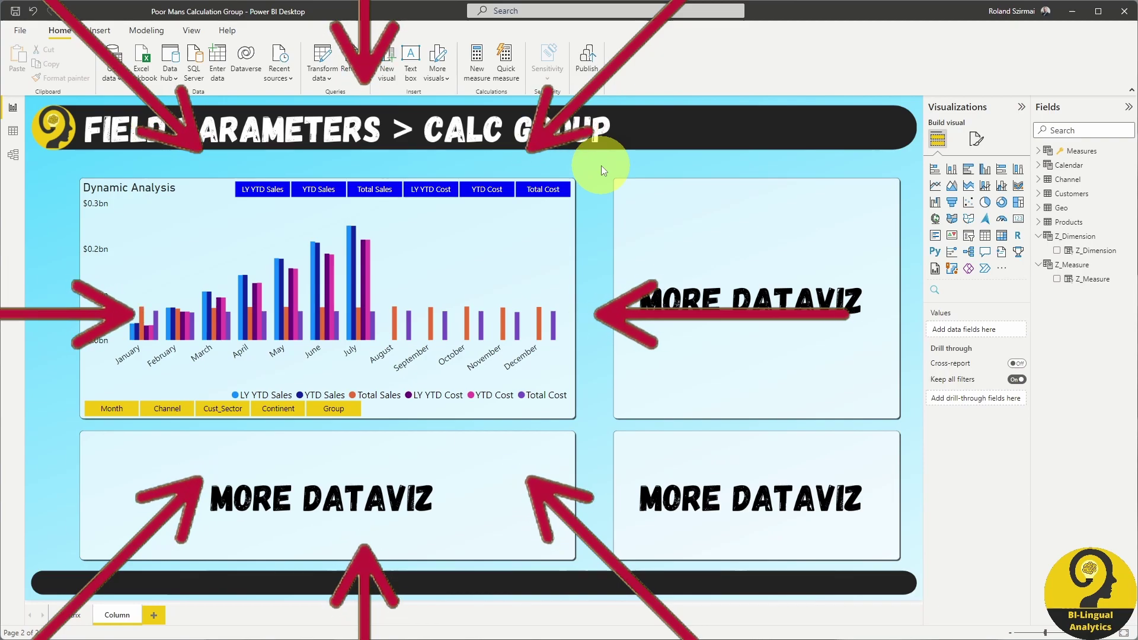
left_click(520, 251)
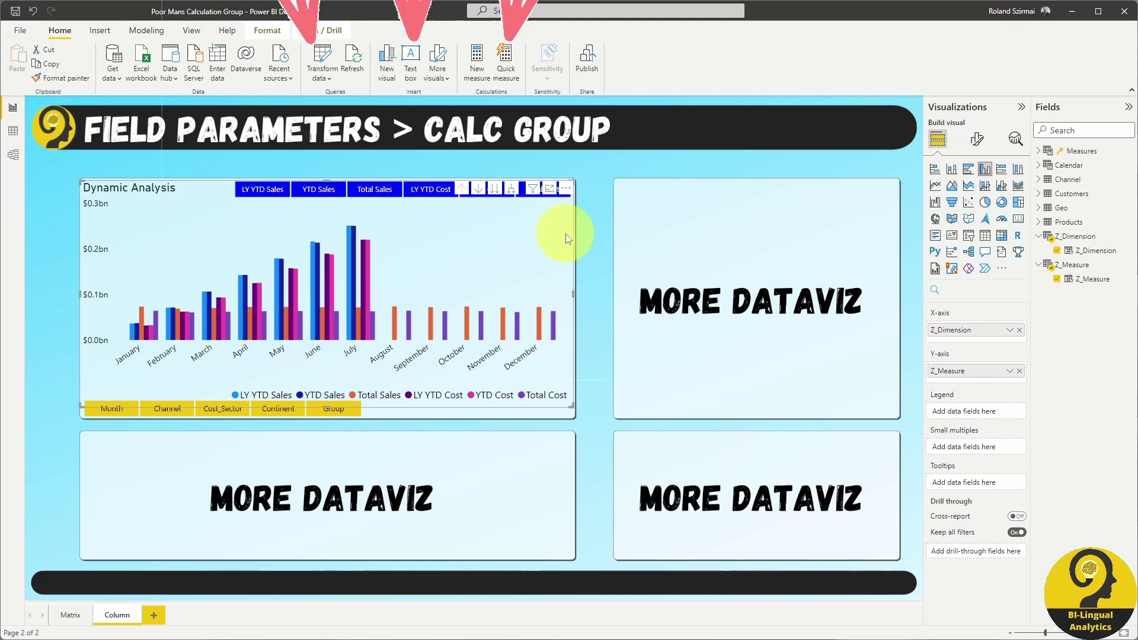
left_click(582, 197)
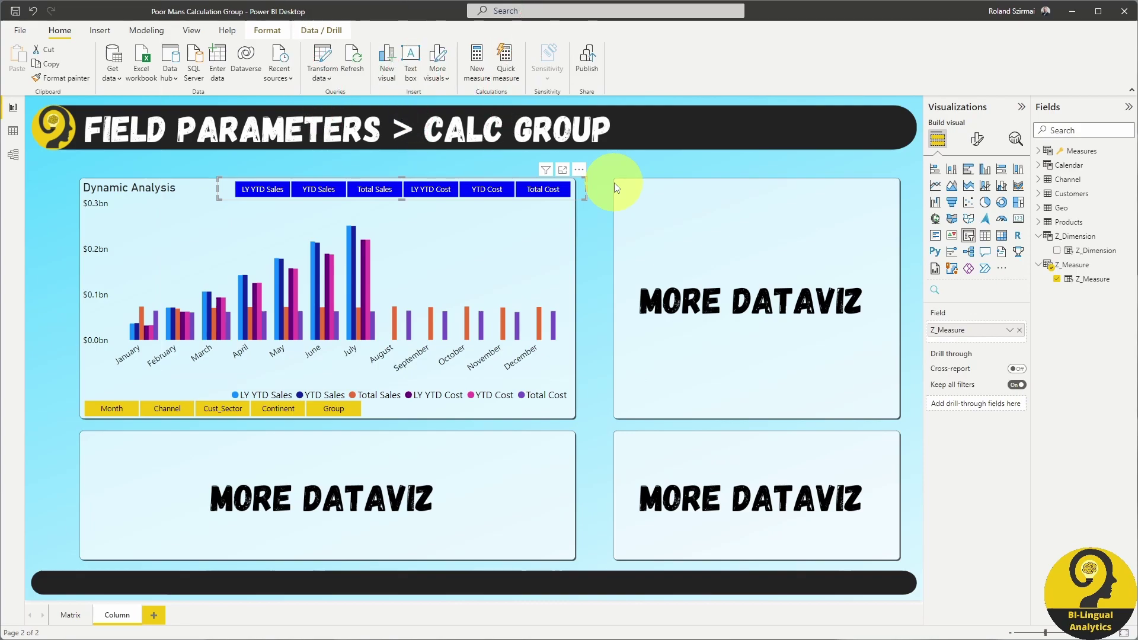
left_click(371, 410)
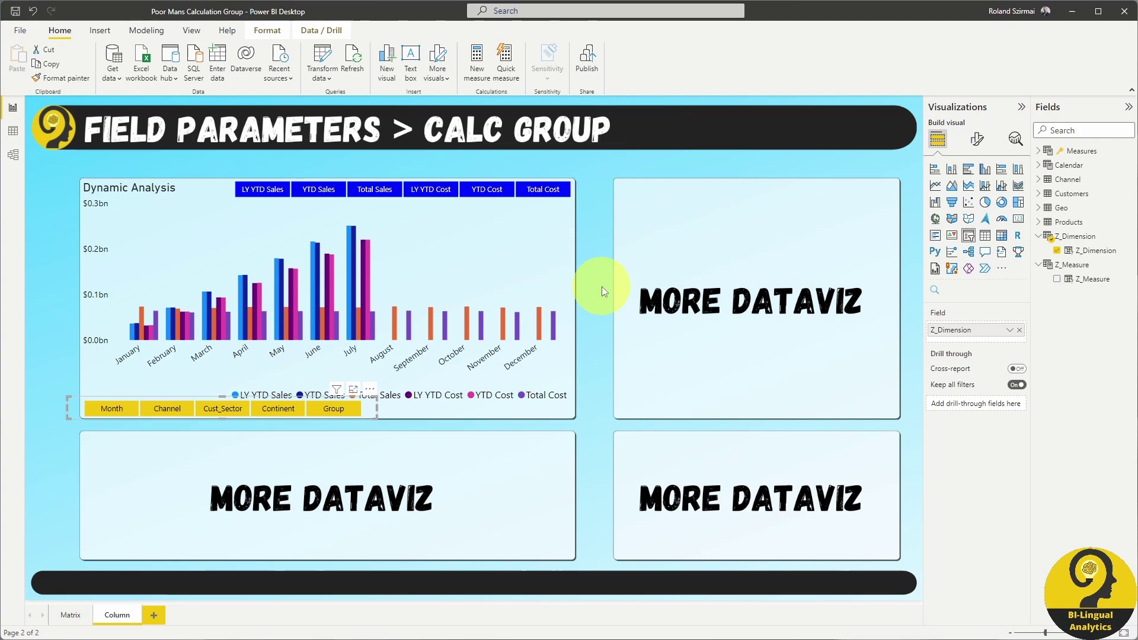
Step: Chart LY YTD Sales, YTD Sales and YTD Cost by Channel, then by Continent
left_click(172, 413)
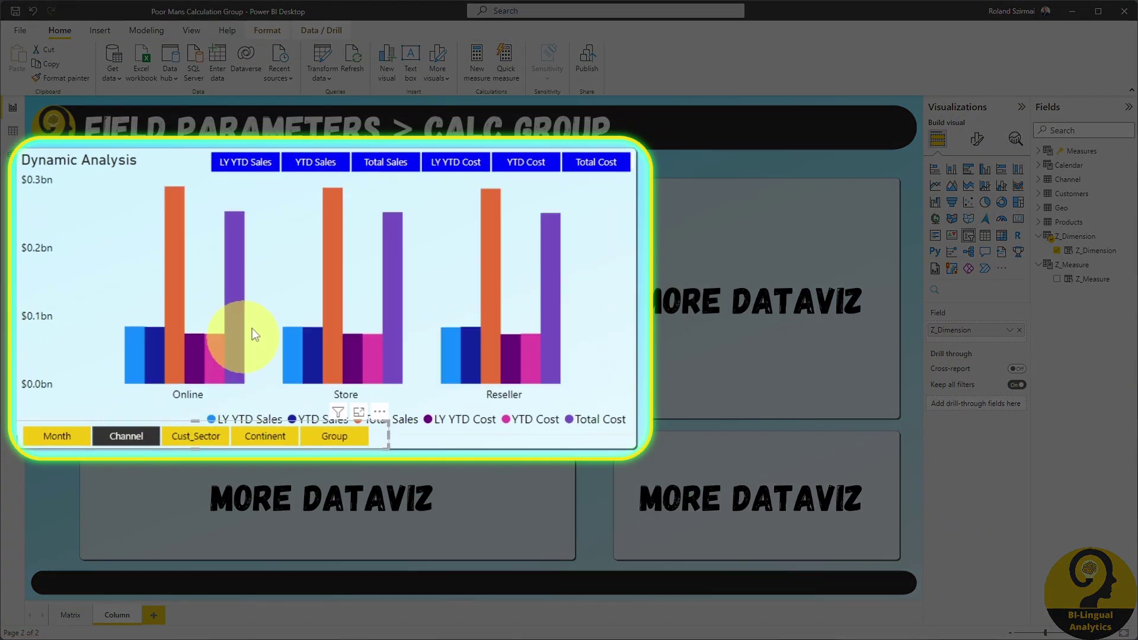
left_click(254, 162)
left_click(308, 166)
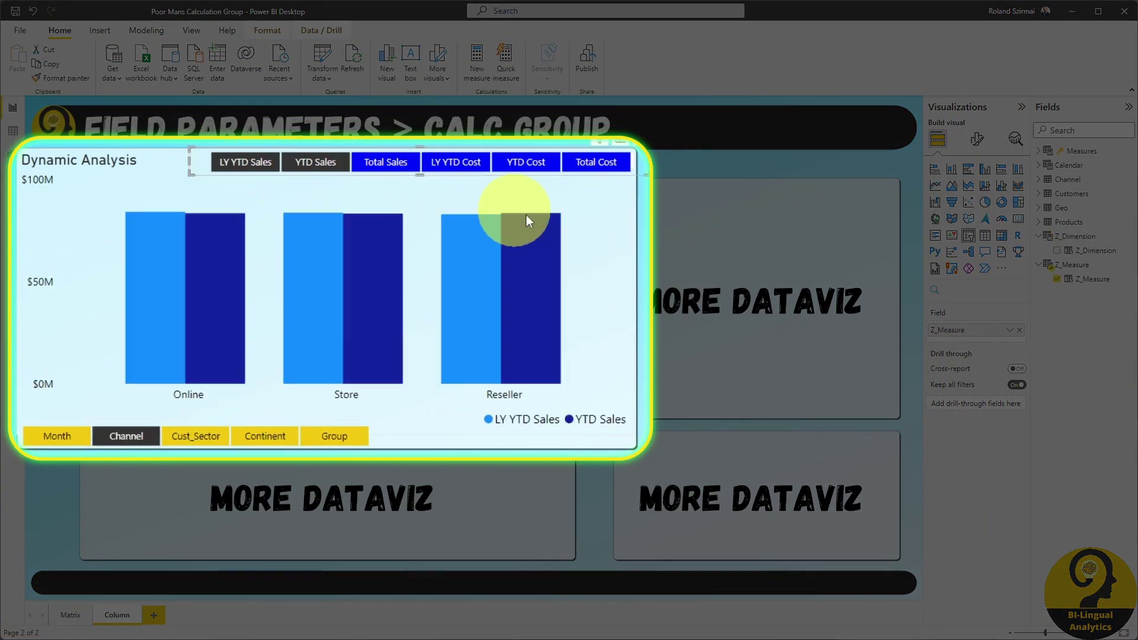
left_click(276, 438)
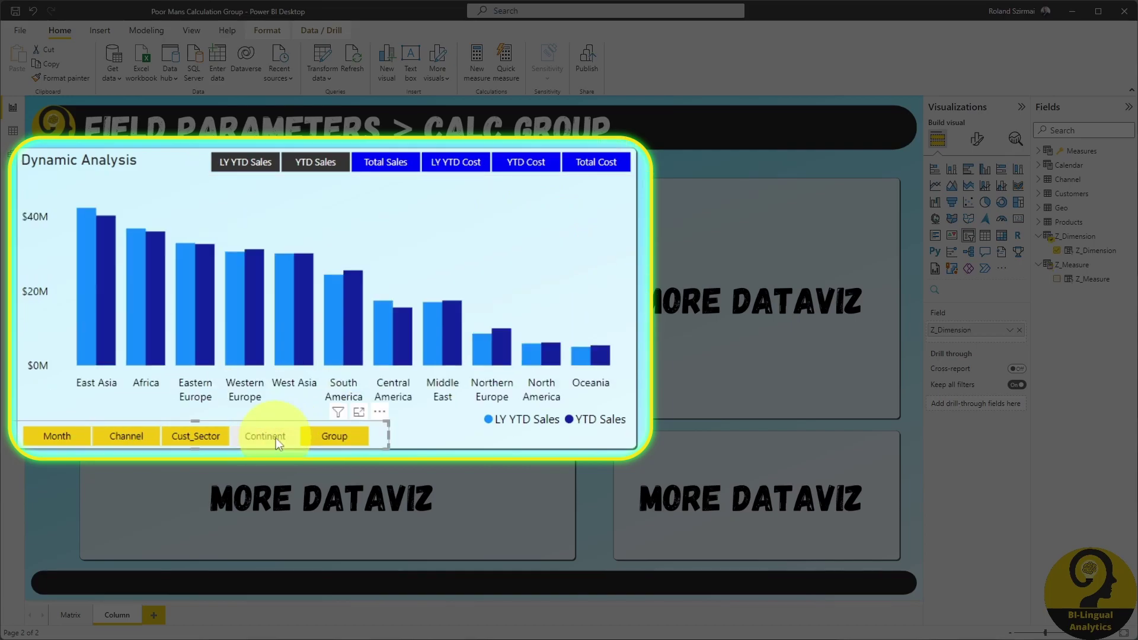
left_click(512, 166)
Step: Narrow to Total Sales, switch to product Group, then clear the measure choice to show all
left_click(320, 165, "ctrl")
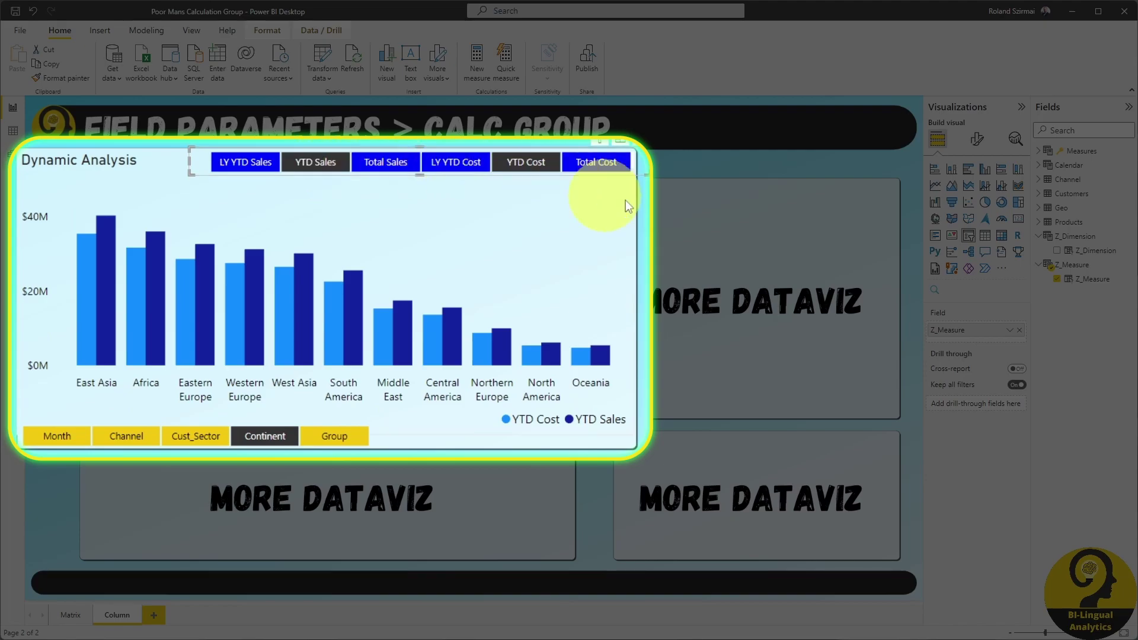
left_click(532, 166, "ctrl")
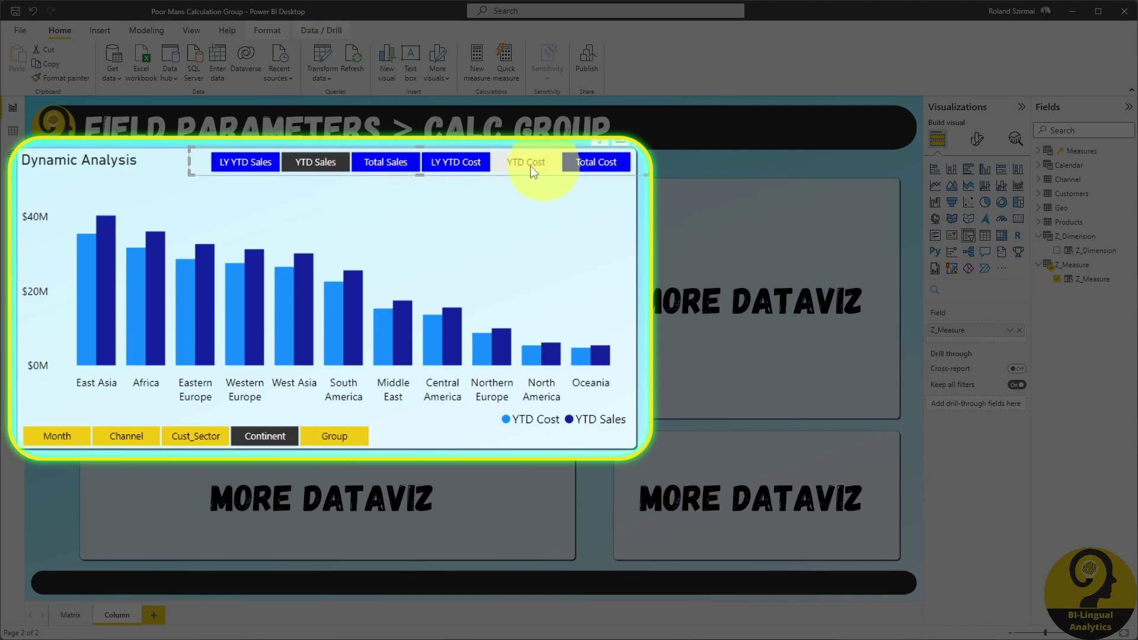
left_click(384, 165)
left_click(335, 434)
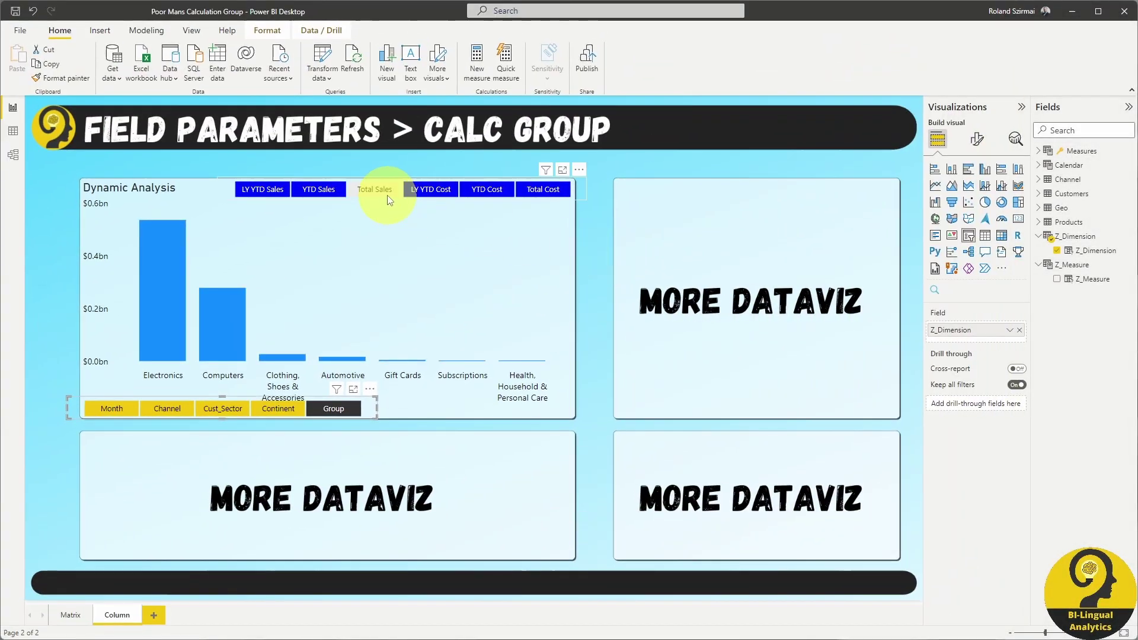
left_click(377, 190)
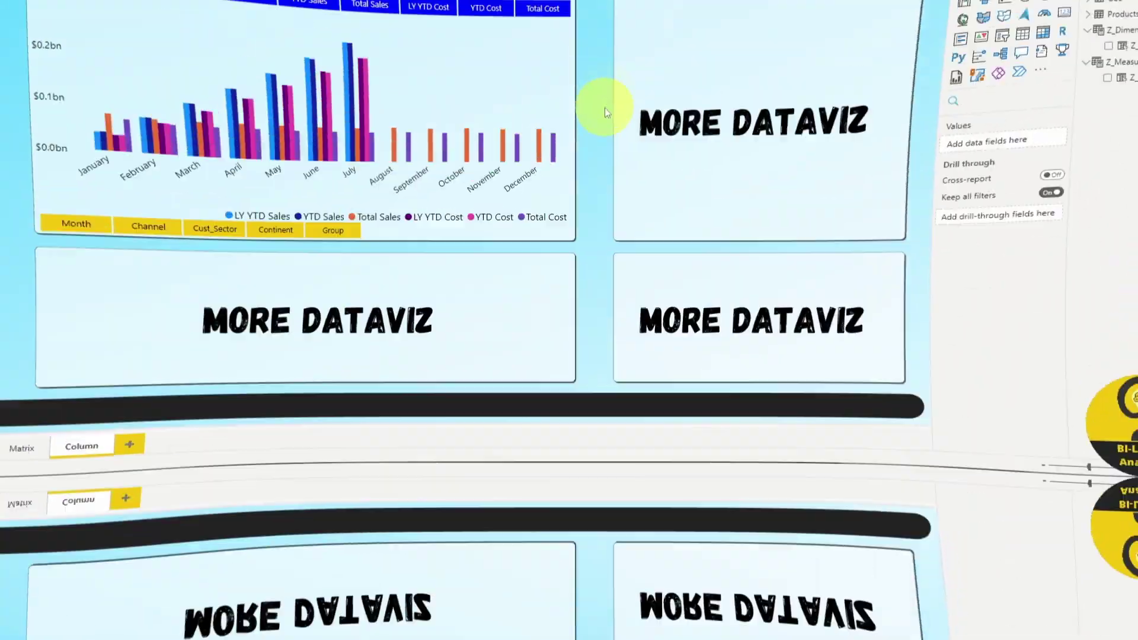